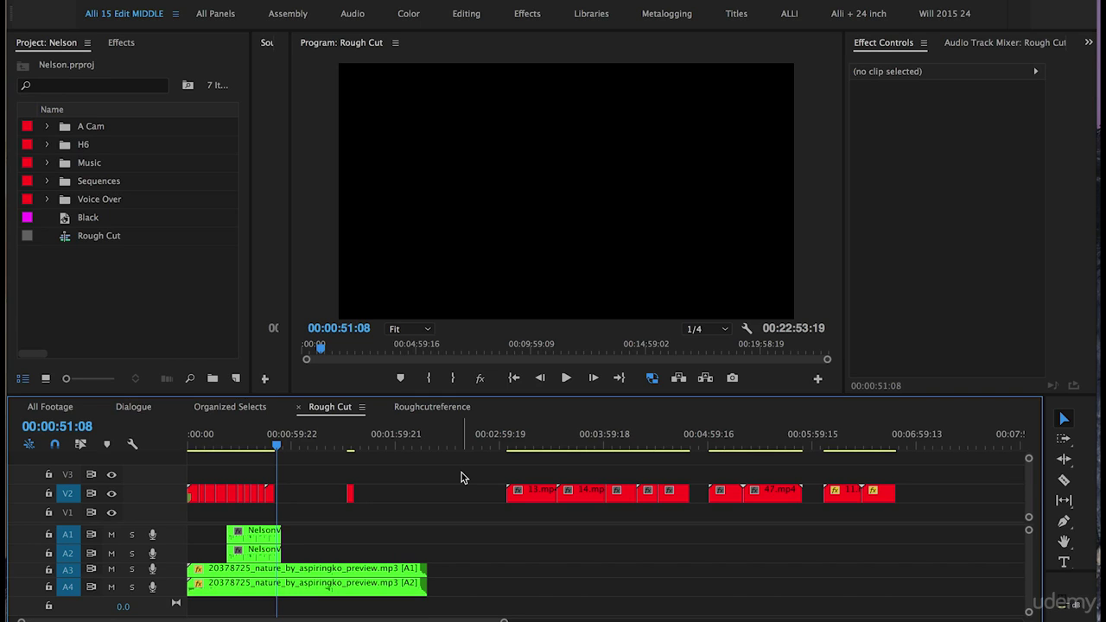
- Split the V2 clip 13.mp4 at 00:03:12:09 with the Razor tool
{"action": "left_click_drag", "start_coordinate": [511, 444], "coordinate": [860, 453]}
{"action": "key", "text": "equal"}
{"action": "key", "text": "c"}
{"action": "left_click", "coordinate": [862, 495]}
{"action": "key", "text": "v"}
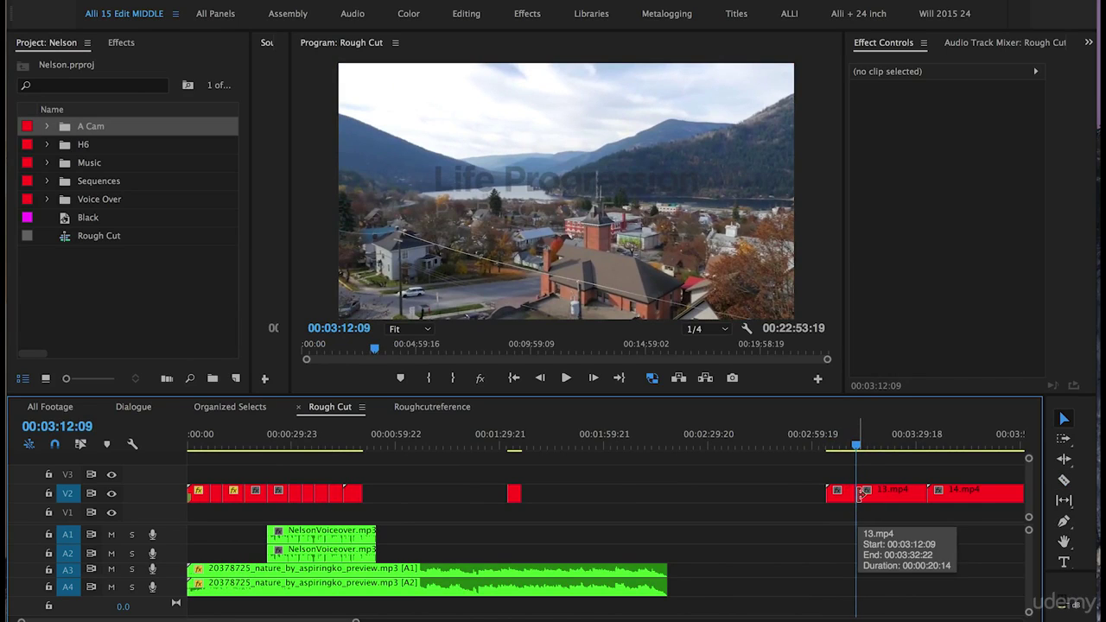
- Move the cut-off first piece of 13.mp4 to directly after 10.mp4, at the end of the opening clips on V2
{"action": "left_click", "coordinate": [837, 496]}
{"action": "left_click_drag", "start_coordinate": [837, 496], "coordinate": [374, 496]}
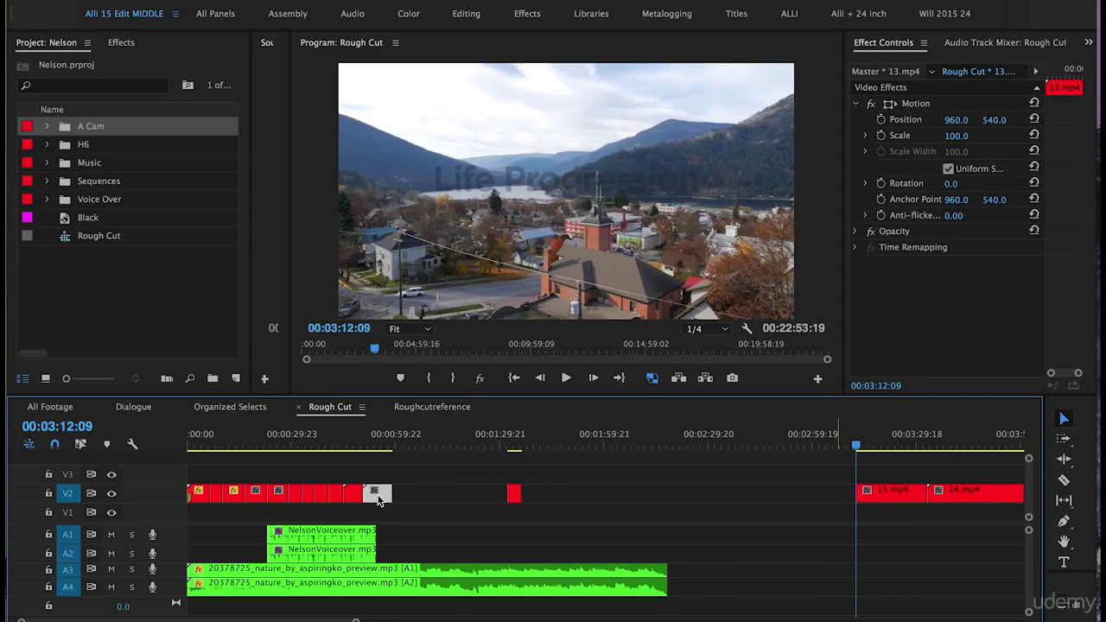
{"action": "left_click", "coordinate": [356, 443]}
{"action": "key", "text": "="}
{"action": "key", "text": "="}
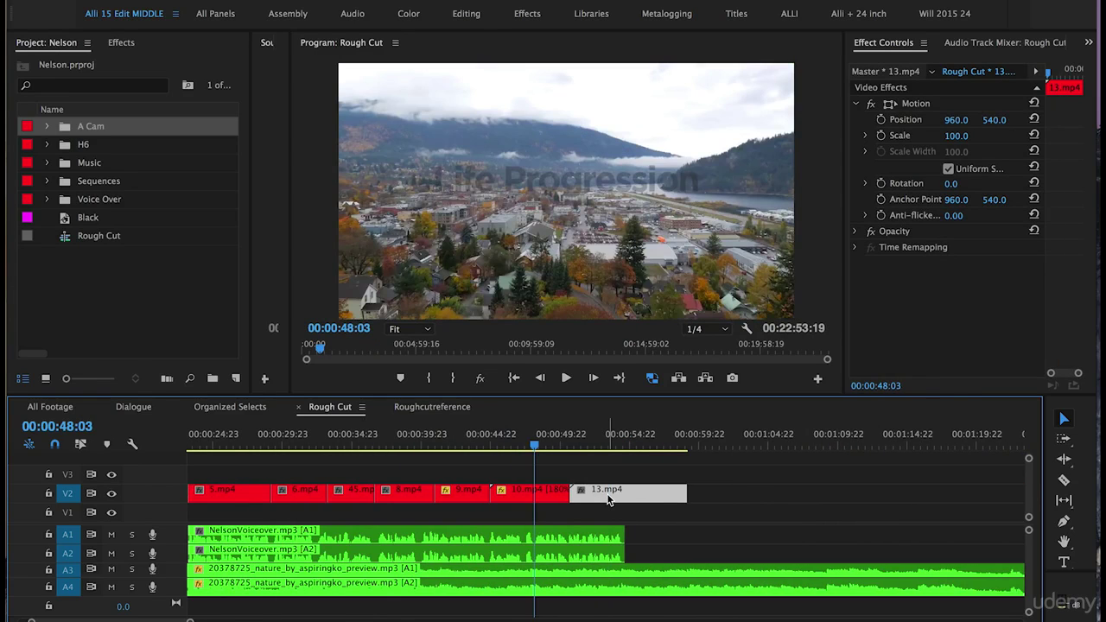
- Shift 13.mp4 earlier to start at about 00:00:48:03, overwriting the end of 10.mp4, and play the transition
{"action": "left_click_drag", "start_coordinate": [612, 499], "coordinate": [581, 502]}
{"action": "left_click", "coordinate": [525, 438]}
{"action": "key", "text": "space"}
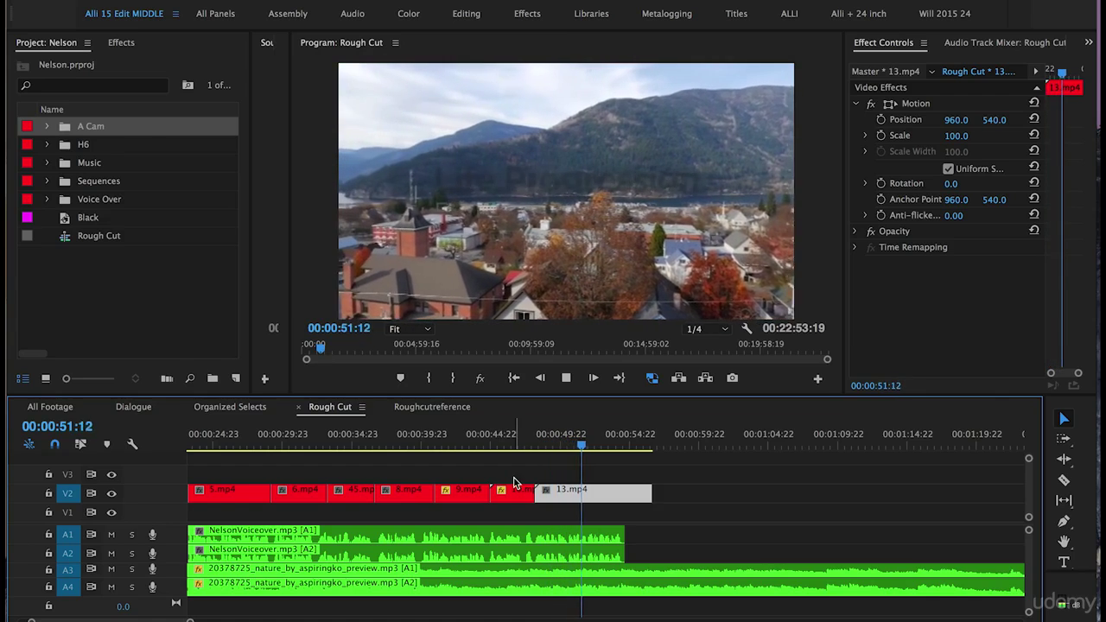
{"action": "key", "text": "space"}
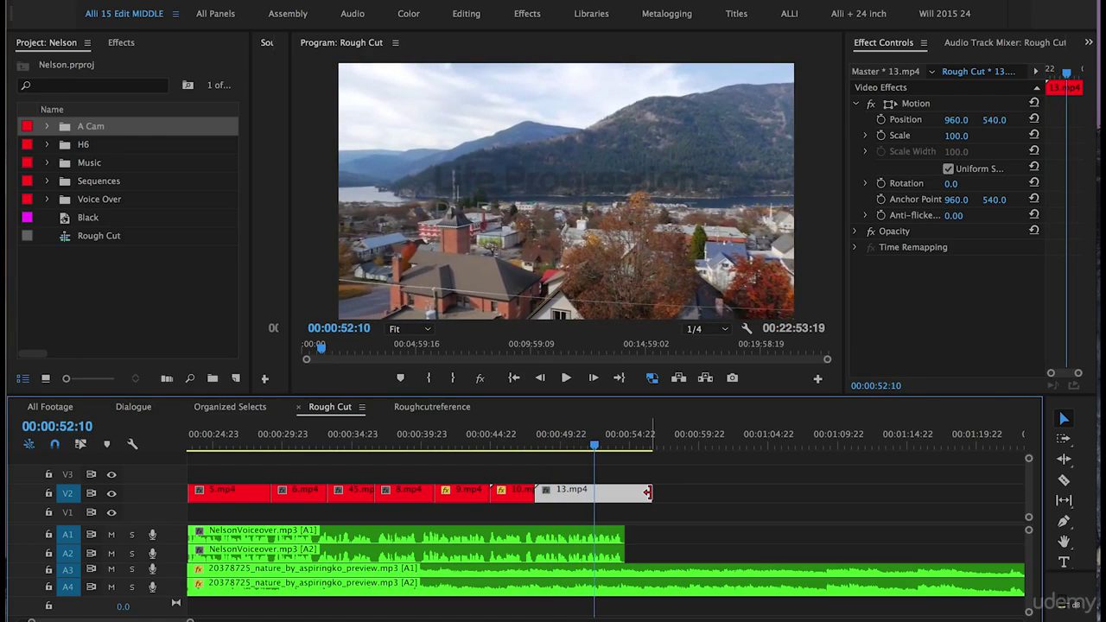
- Trim the end of 13.mp4 back to 00:00:52:10 and check the shortened clip
{"action": "left_click_drag", "start_coordinate": [647, 493], "coordinate": [592, 491]}
{"action": "left_click", "coordinate": [527, 443]}
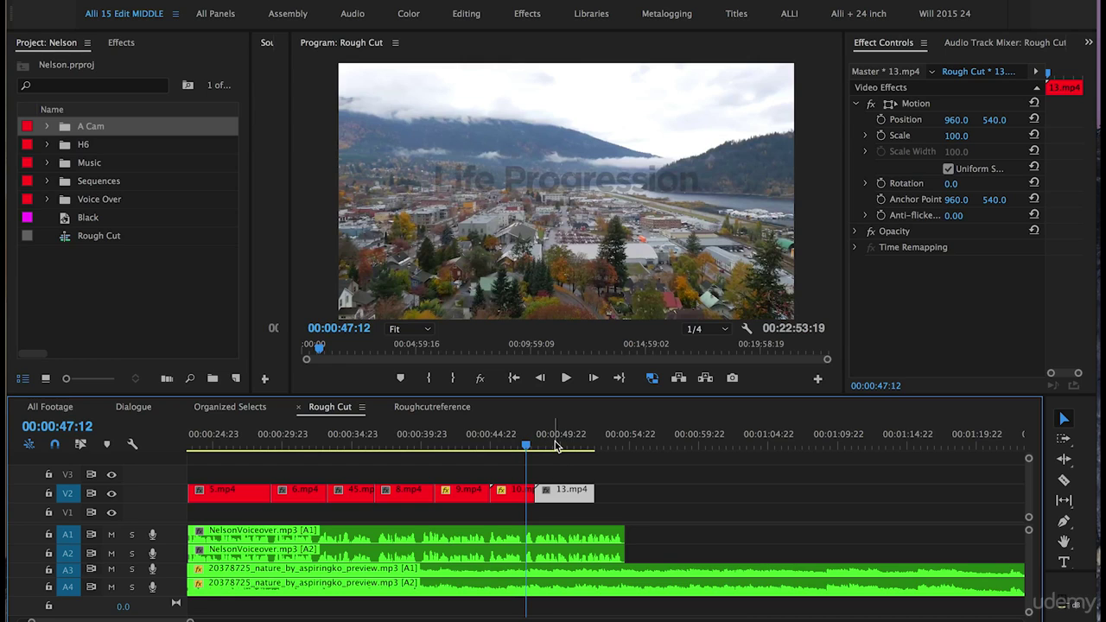
{"action": "left_click", "coordinate": [556, 446]}
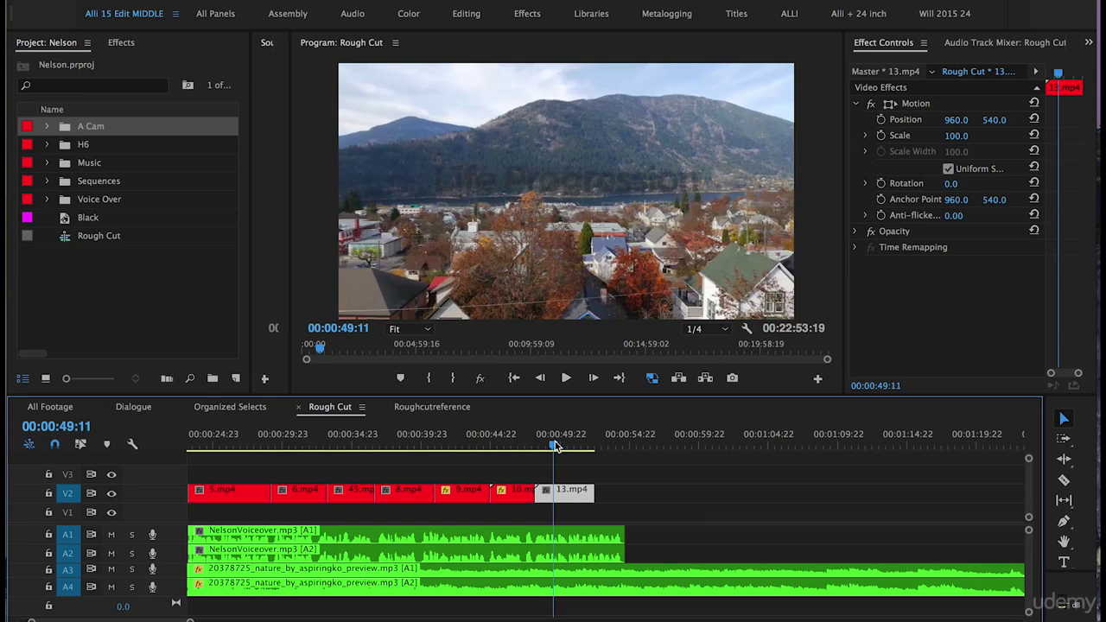
- Apply Reverse Speed to 13.mp4 at 100% and play the clip from just before its start
{"action": "right_click", "coordinate": [572, 497]}
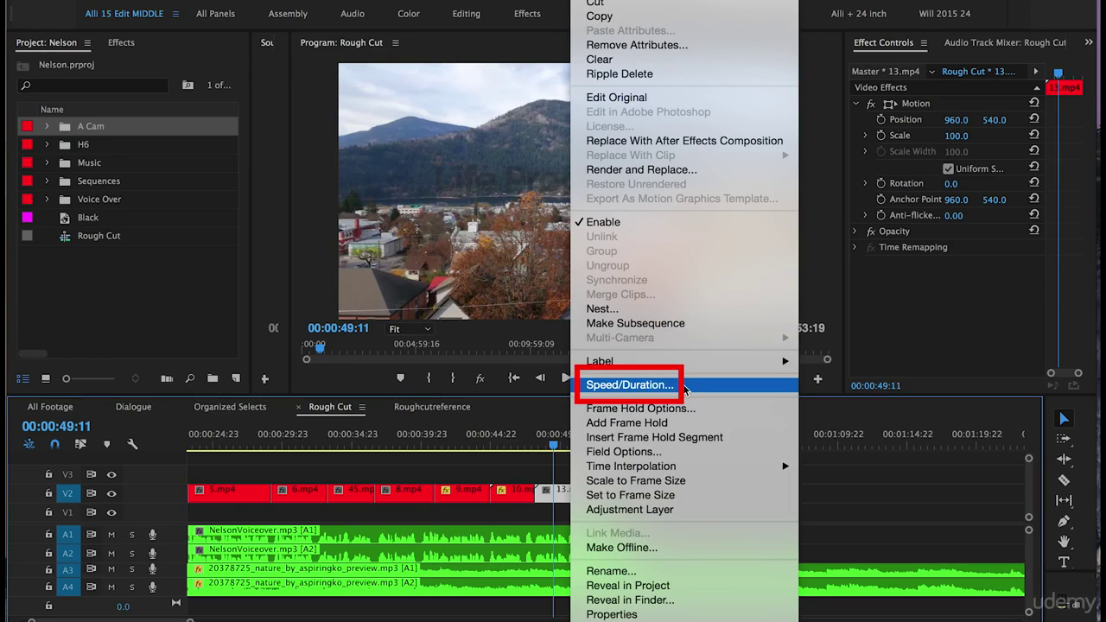
{"action": "left_click", "coordinate": [683, 387]}
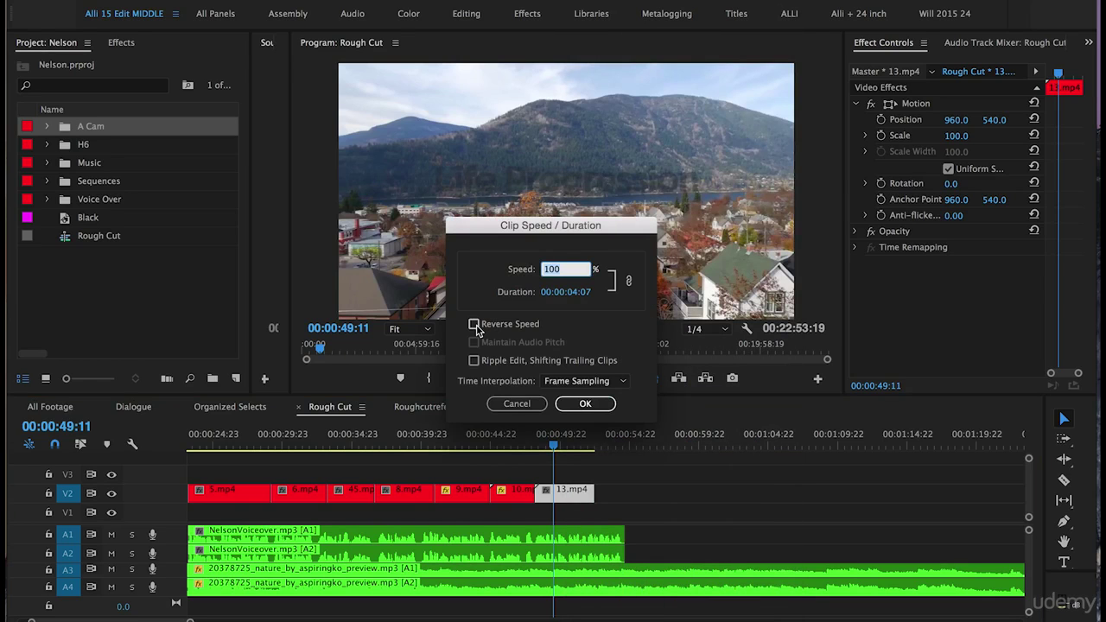
{"action": "left_click", "coordinate": [474, 325]}
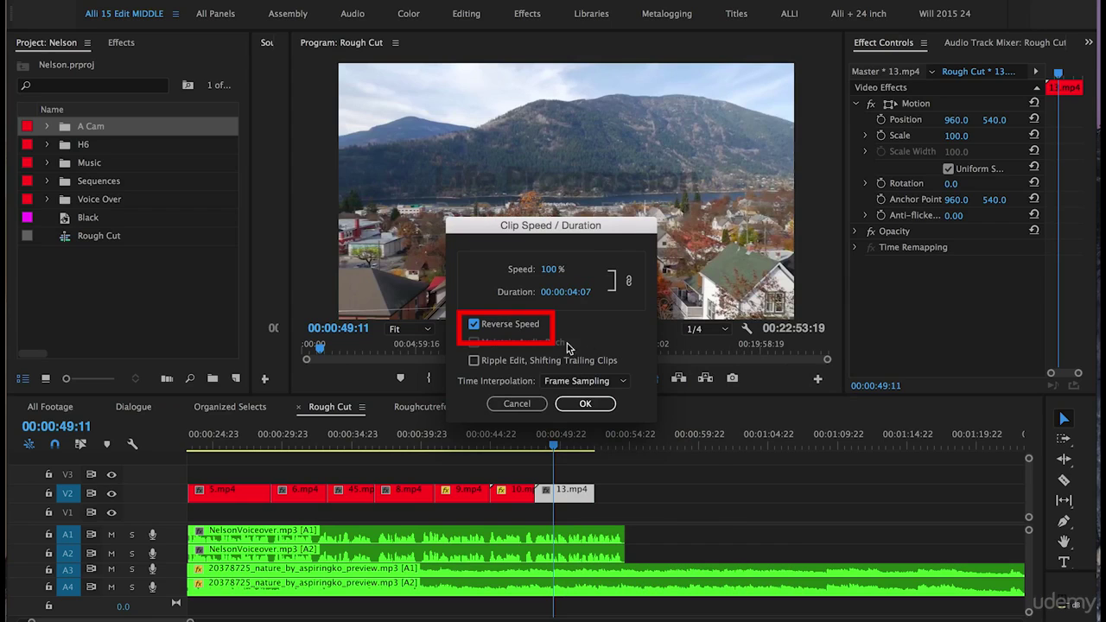
{"action": "left_click", "coordinate": [585, 403]}
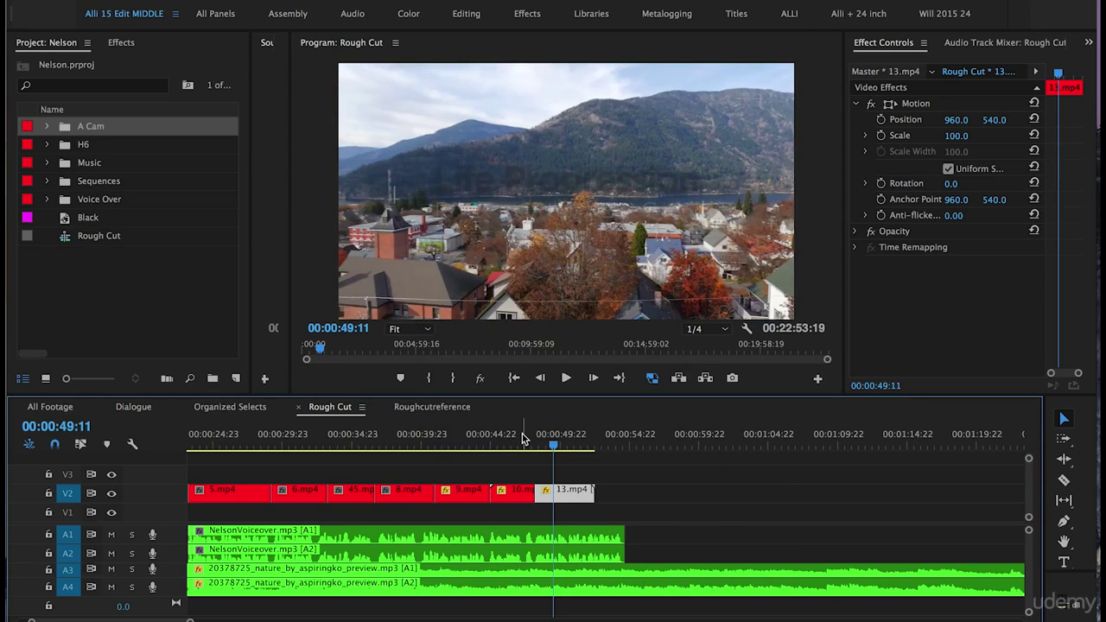
{"action": "left_click", "coordinate": [522, 439]}
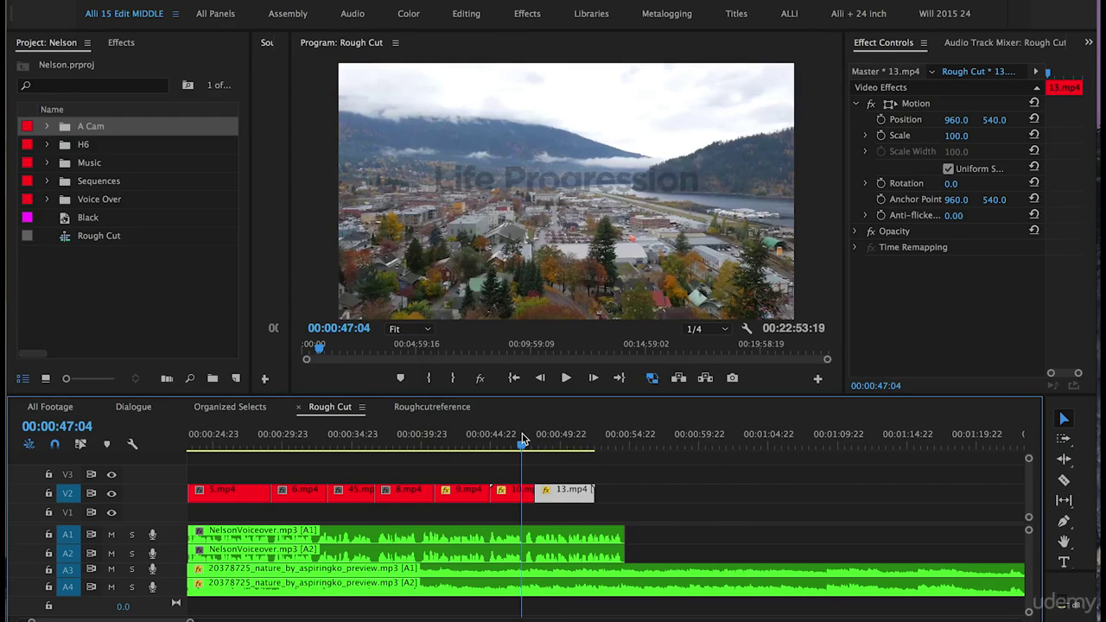
{"action": "key", "text": "space"}
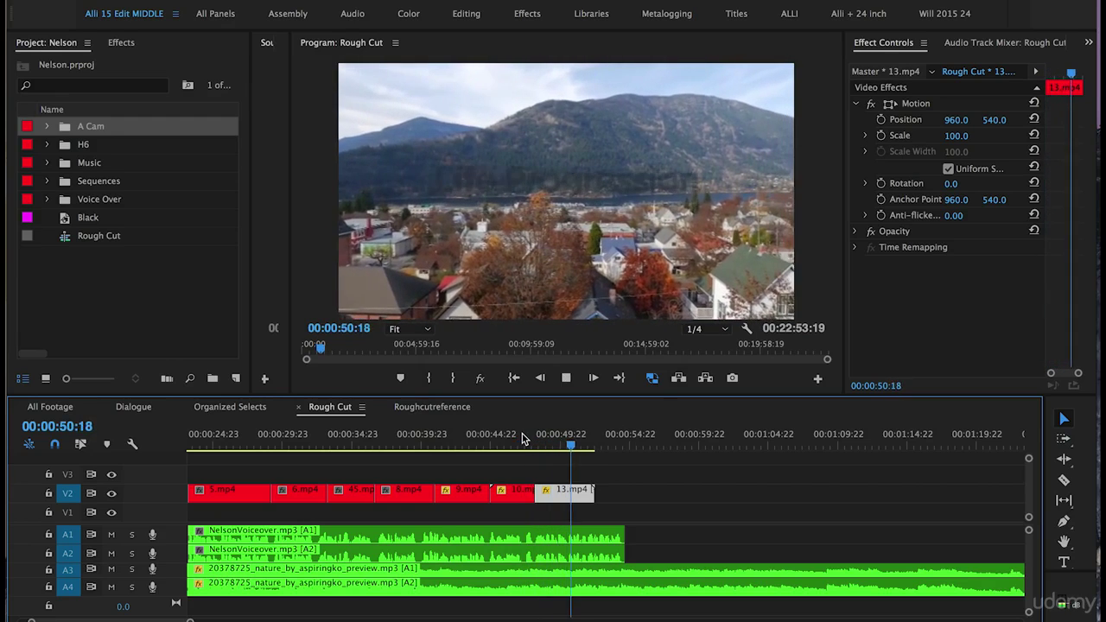
{"action": "key", "text": "space"}
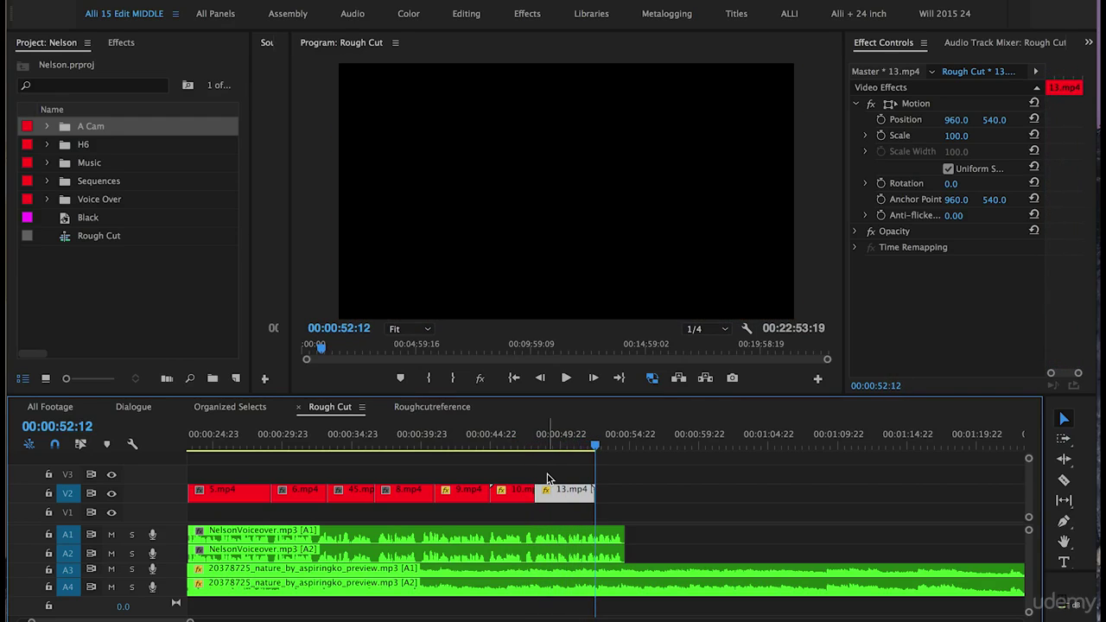
- Move 46.mp4 from about 00:05:12 to directly after 13.mp4 on V2 and trim its end to 00:00:59:01
{"action": "key", "text": "minus"}
{"action": "key", "text": "minus"}
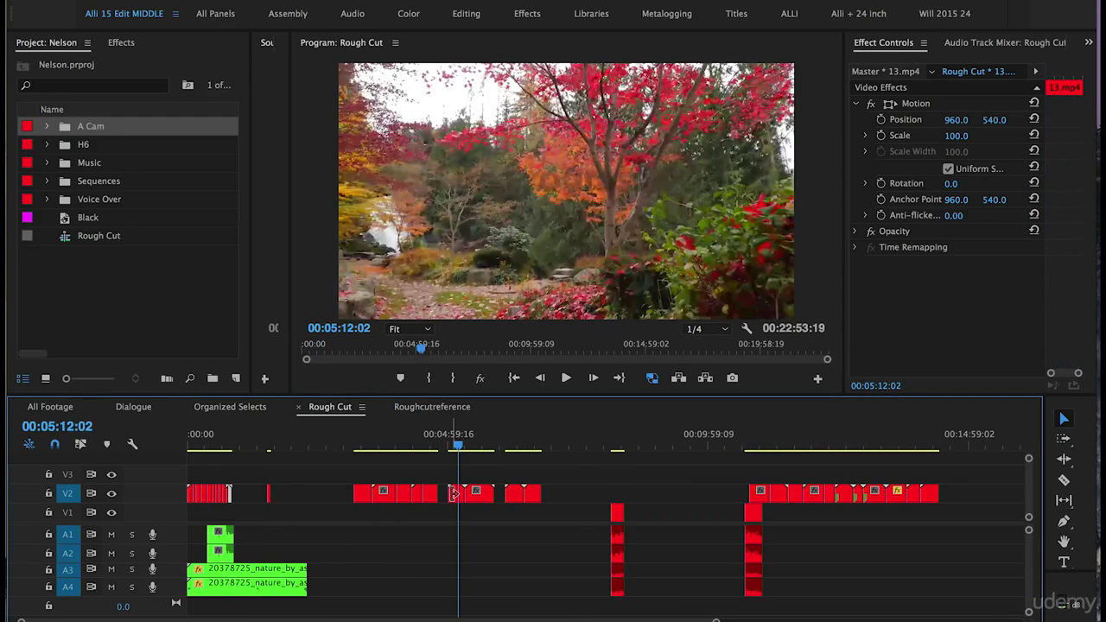
{"action": "left_click_drag", "start_coordinate": [458, 493], "coordinate": [246, 501]}
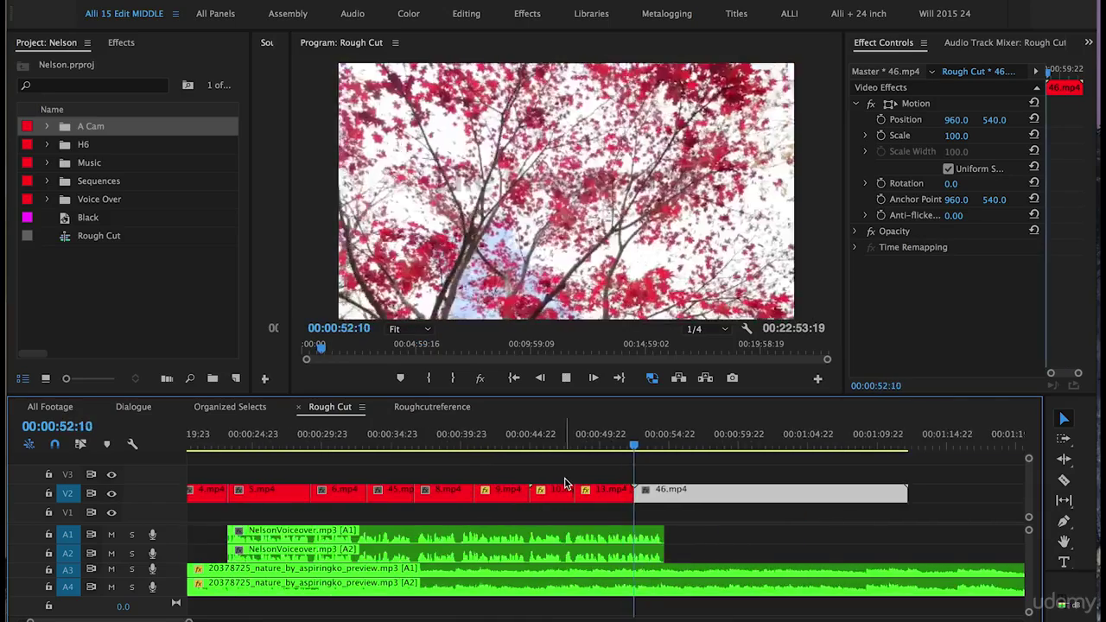
{"action": "mouse_move", "coordinate": [615, 490]}
{"action": "left_mouse_down"}
{"action": "mouse_move", "coordinate": [761, 498]}
{"action": "mouse_move", "coordinate": [609, 482]}
{"action": "left_mouse_up"}
{"action": "left_click_drag", "start_coordinate": [688, 490], "coordinate": [656, 490]}
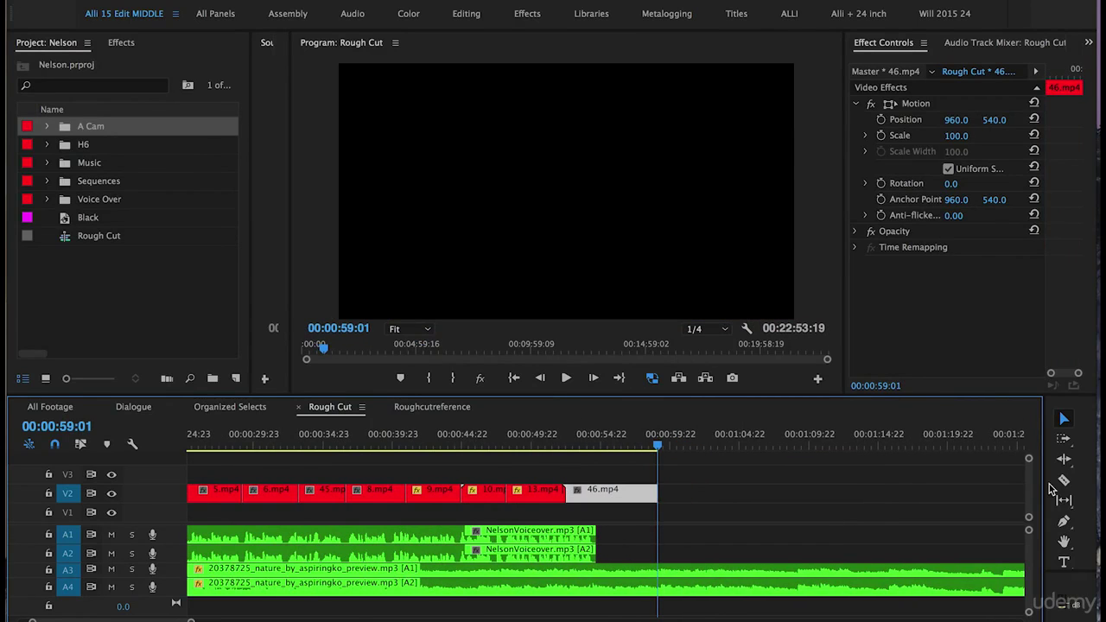
- Slip the footage inside 46.mp4 without moving the clip, and check it at 00:00:57:07
{"action": "left_click", "coordinate": [1067, 503]}
{"action": "left_click_drag", "start_coordinate": [596, 491], "coordinate": [624, 491]}
{"action": "key", "text": "v"}
{"action": "key", "text": "minus"}
{"action": "key", "text": "minus"}
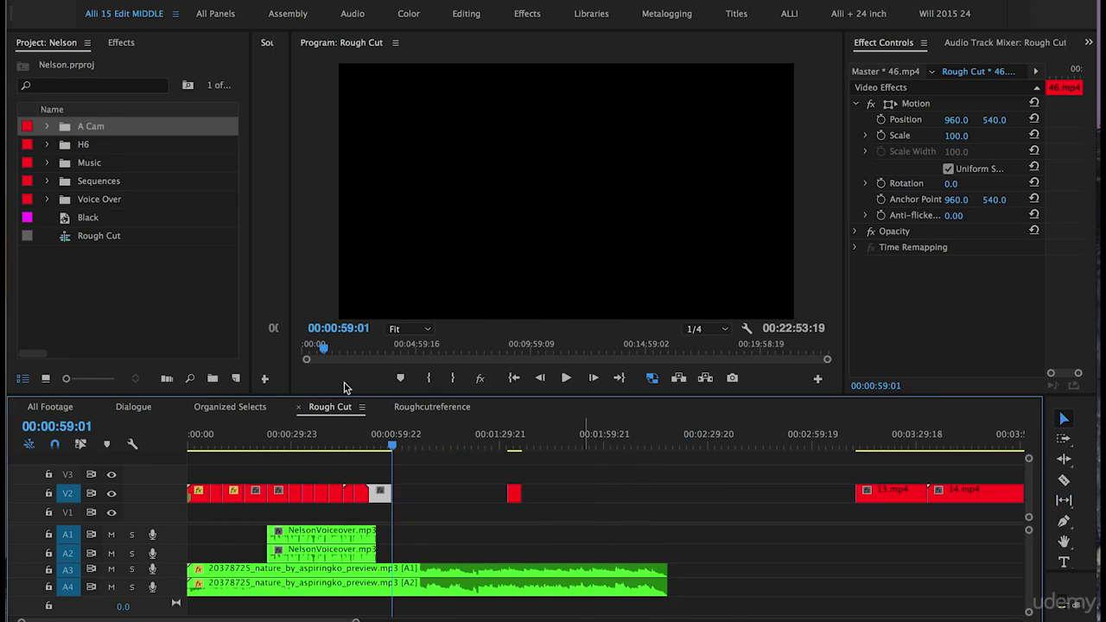
{"action": "key", "text": "equal"}
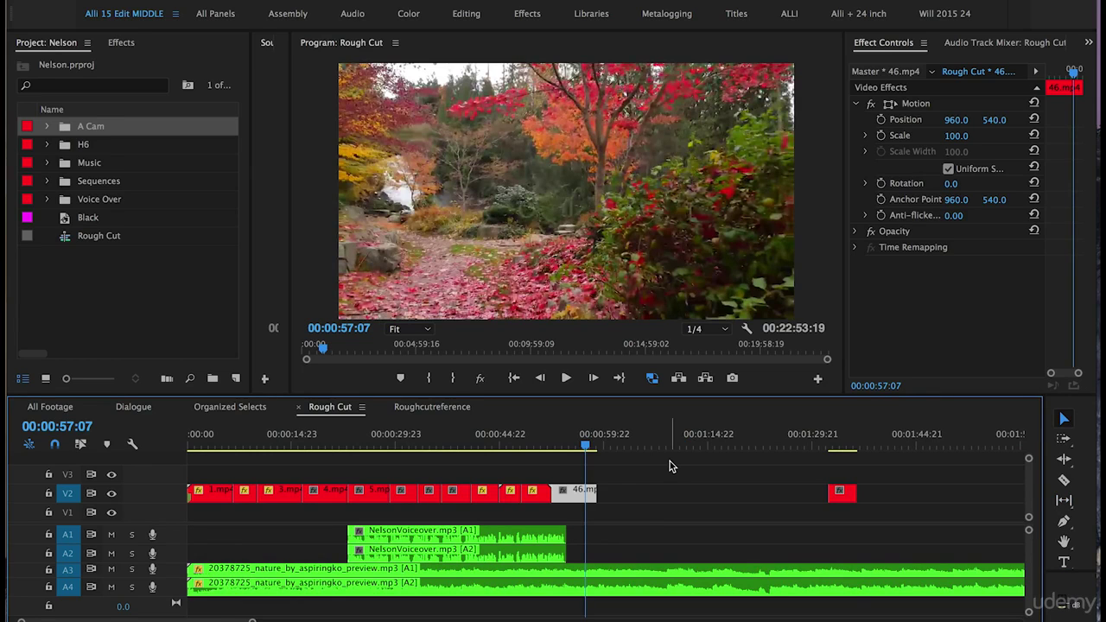
- Move the nature music clip down to tracks A4 and A5, and add one new audio track
{"action": "left_click_drag", "start_coordinate": [601, 546], "coordinate": [638, 617]}
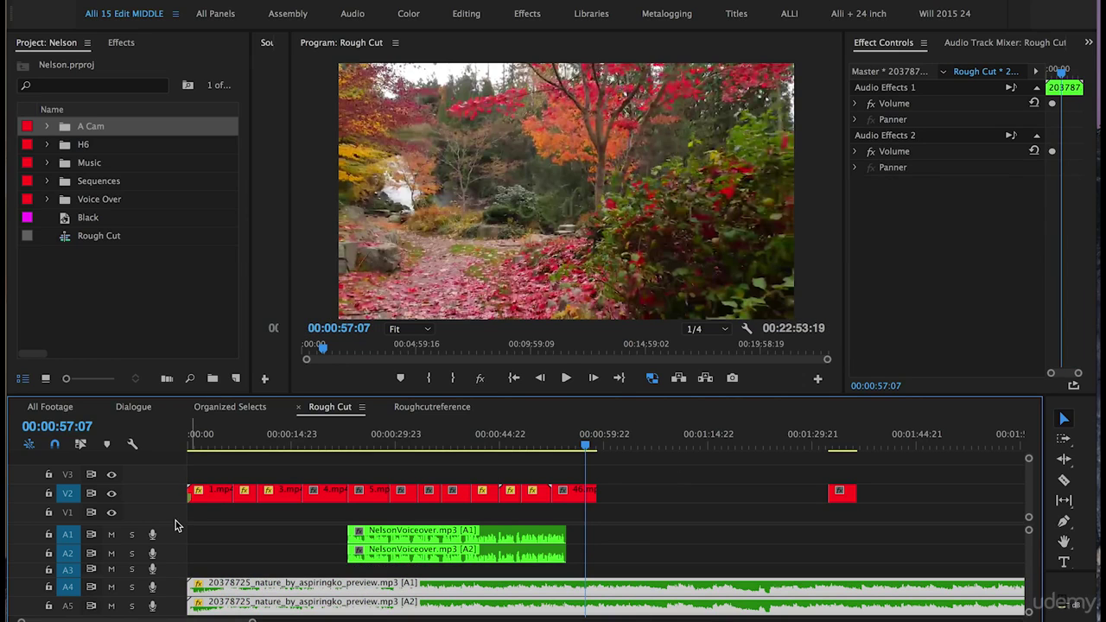
{"action": "scroll", "coordinate": [175, 527], "scroll_direction": "down", "scroll_amount": 2}
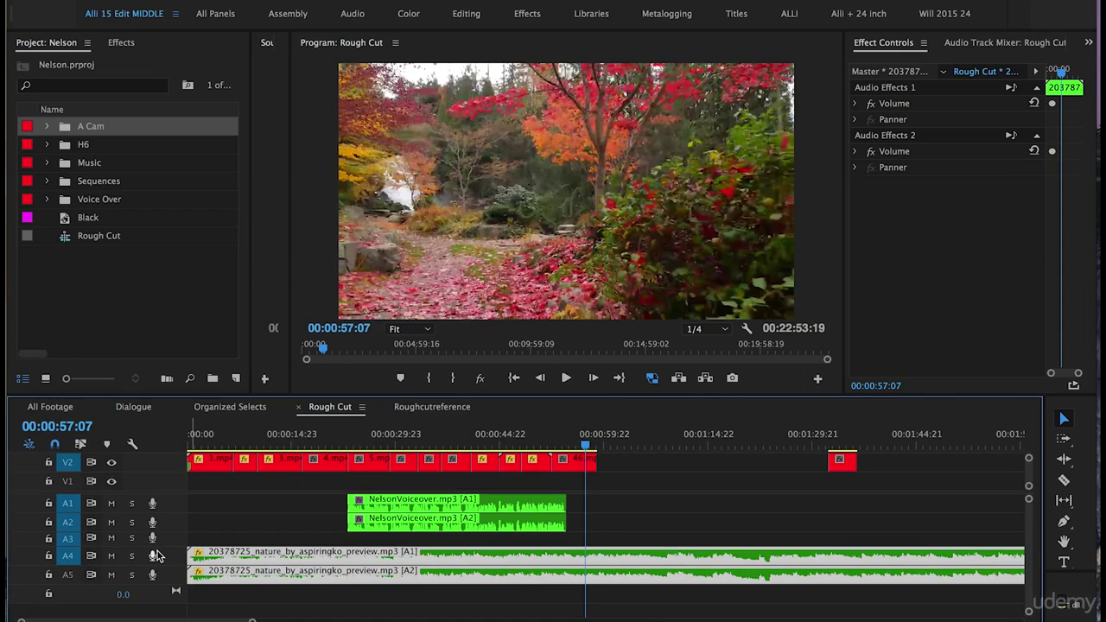
{"action": "right_click", "coordinate": [154, 598]}
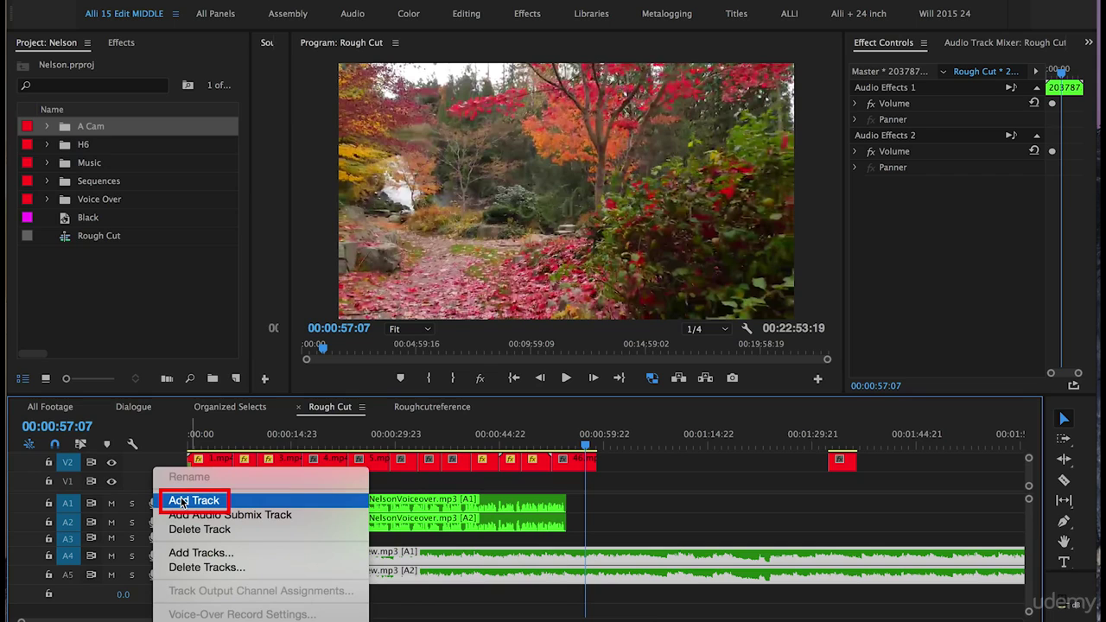
{"action": "left_click", "coordinate": [181, 501]}
{"action": "left_click", "coordinate": [563, 513]}
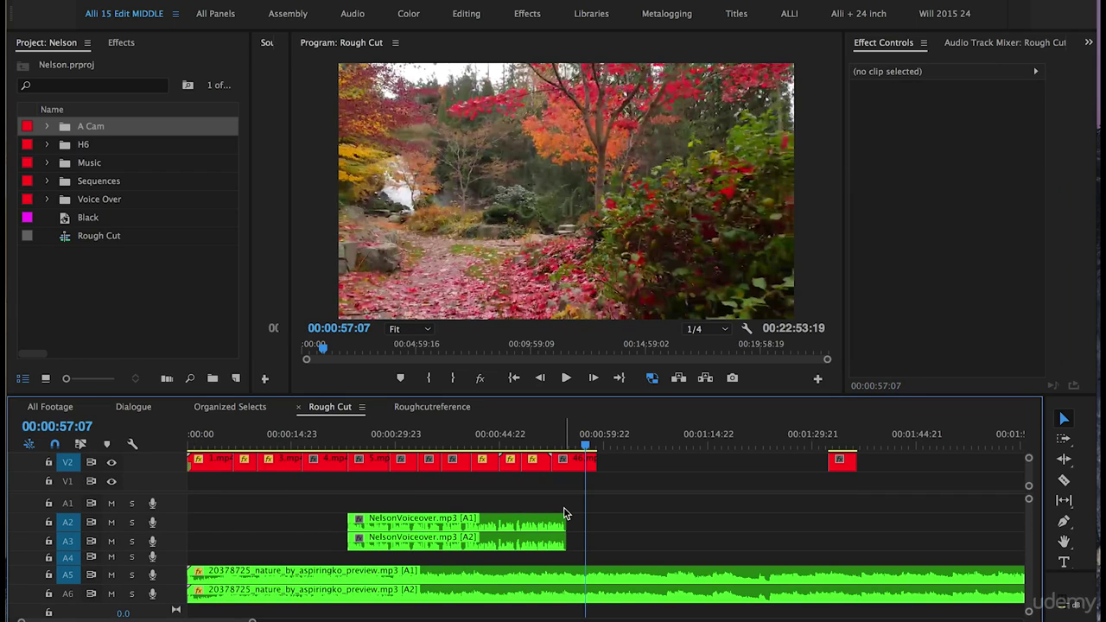
- Try to shift all clips after the opening section later with the Track Select Forward tool, and undo the move
{"action": "key", "text": "minus"}
{"action": "key", "text": "minus"}
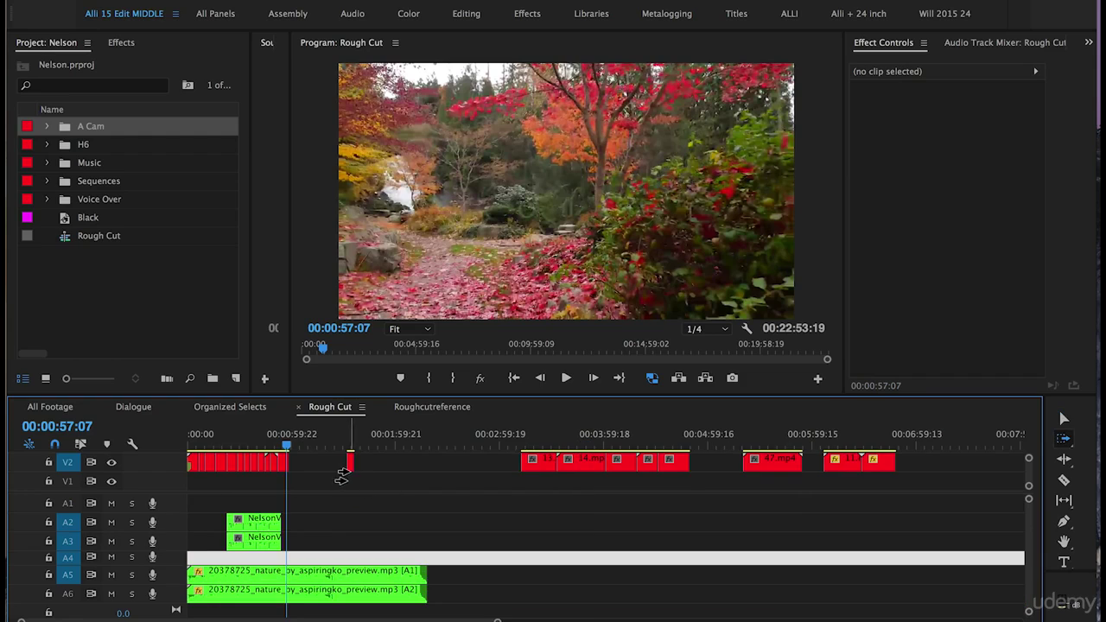
{"action": "key", "text": "a"}
{"action": "left_click", "coordinate": [337, 465]}
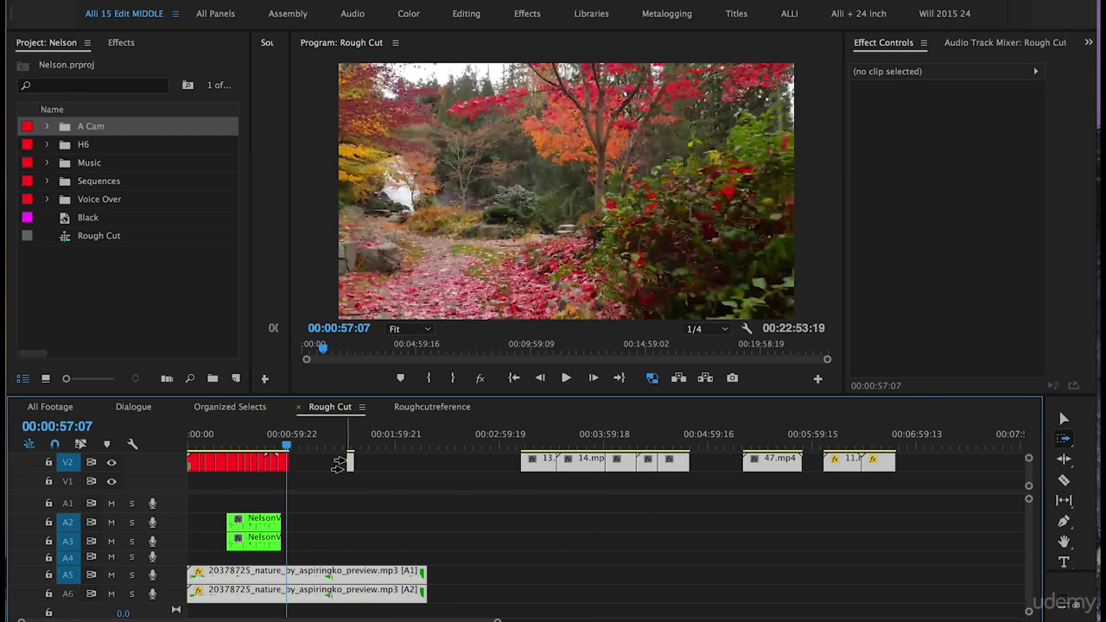
{"action": "left_click_drag", "start_coordinate": [337, 465], "coordinate": [479, 471]}
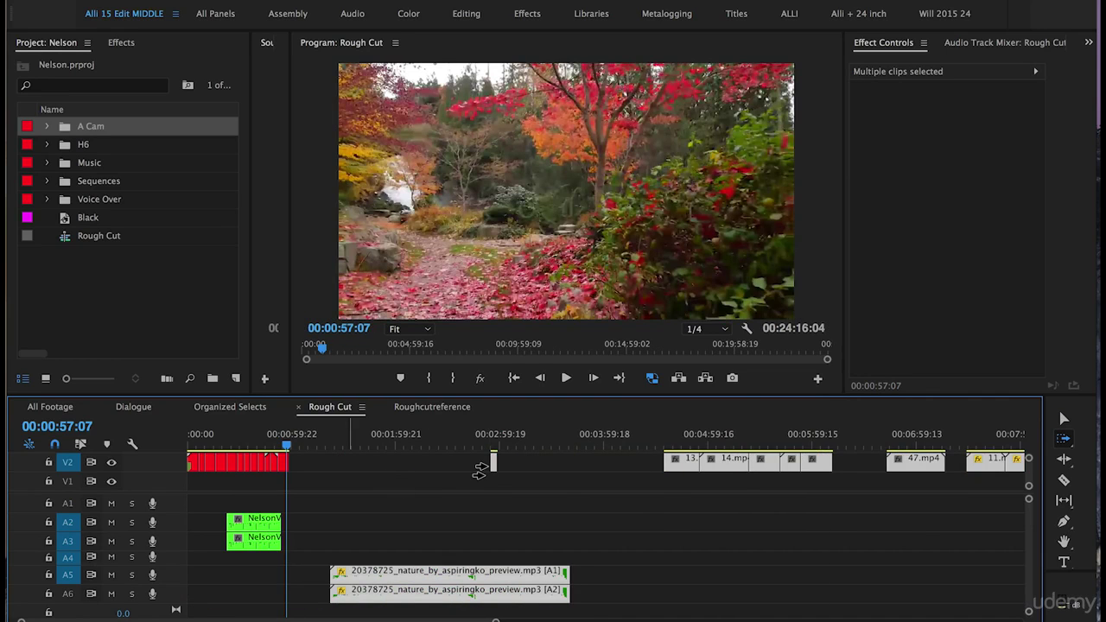
{"action": "key", "text": "ctrl+z"}
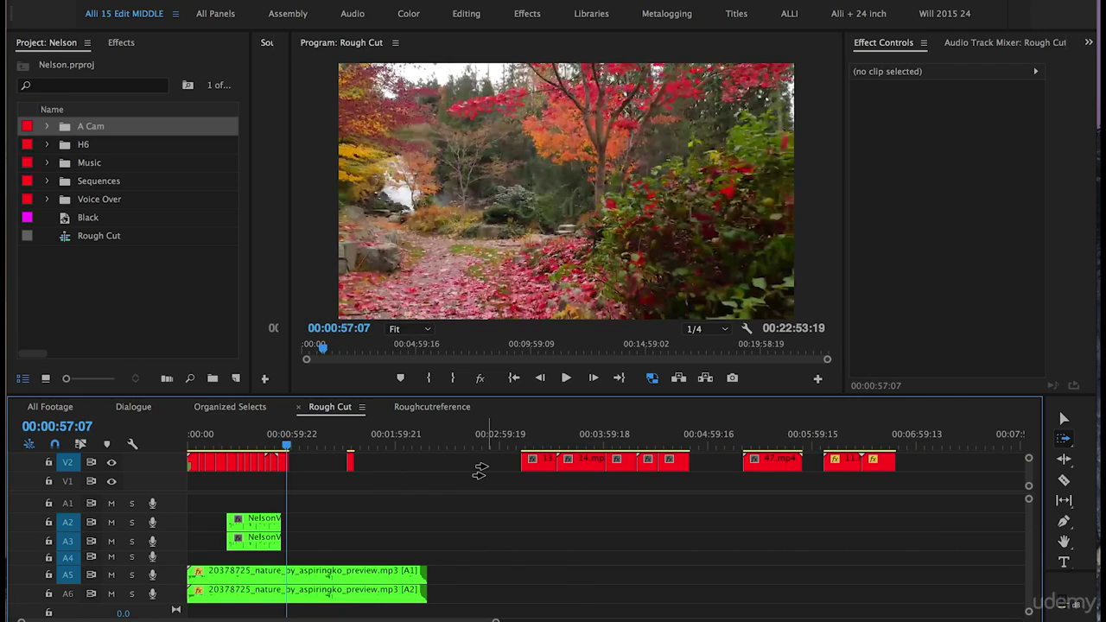
- Lock the music tracks A5 and A6
{"action": "key", "text": "v"}
{"action": "key", "text": "minus"}
{"action": "key", "text": "minus"}
{"action": "key", "text": "minus"}
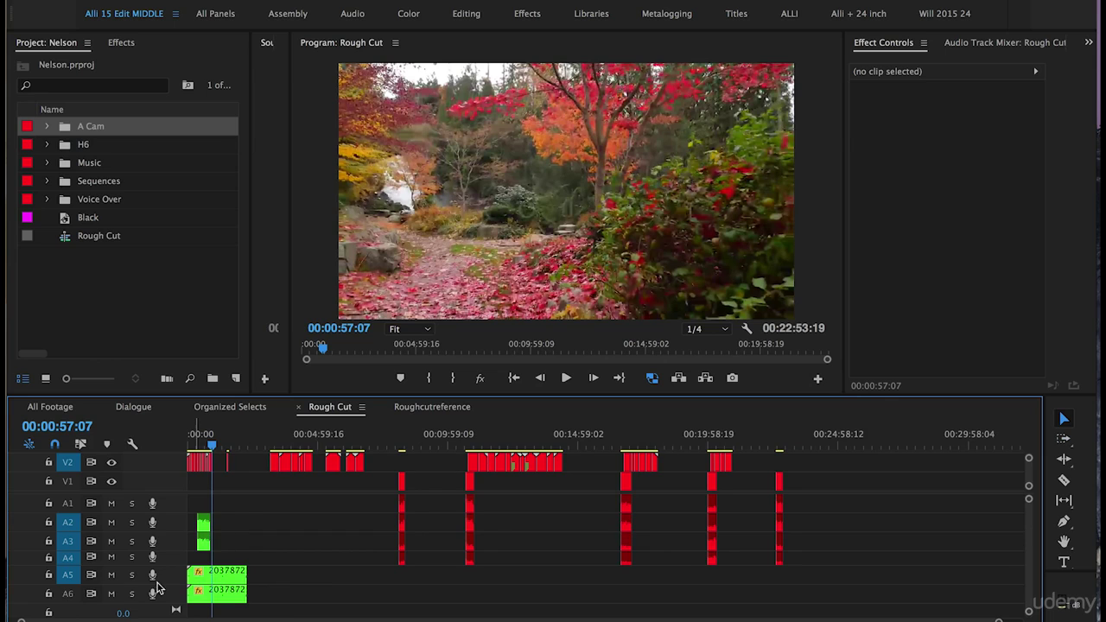
{"action": "left_click", "coordinate": [49, 575]}
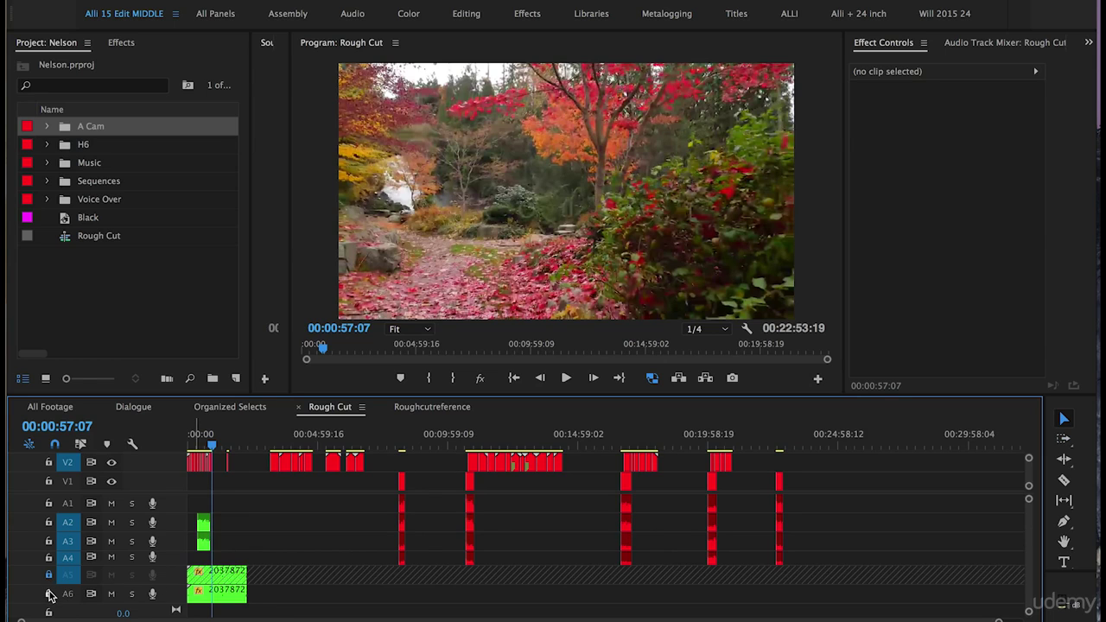
{"action": "left_click", "coordinate": [49, 595]}
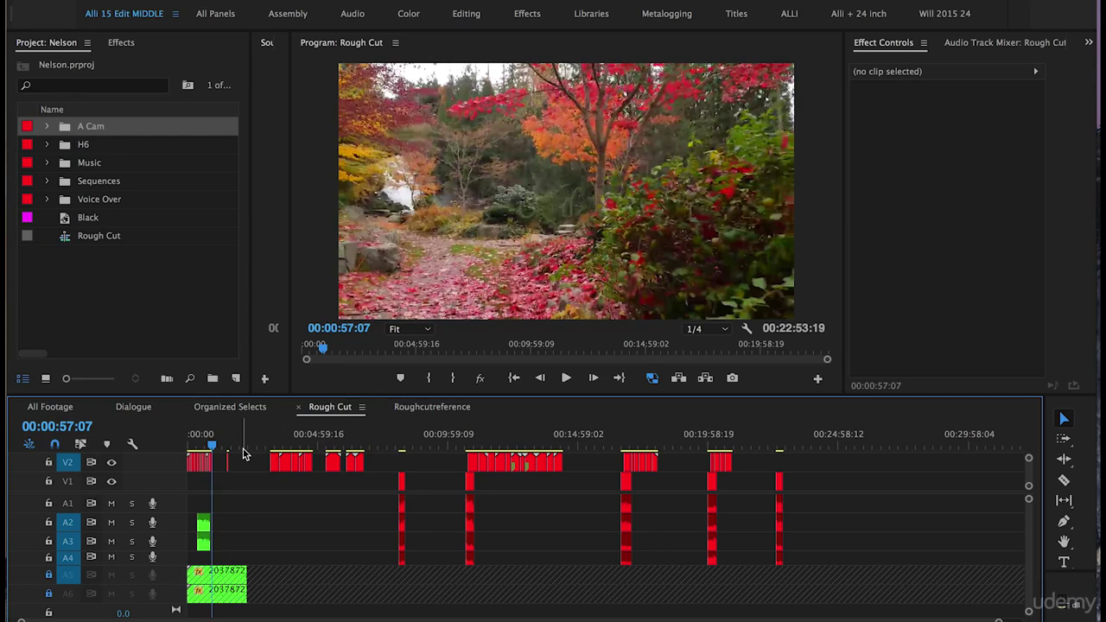
{"action": "key", "text": "a"}
{"action": "mouse_move", "coordinate": [205, 462]}
{"action": "left_mouse_down"}
{"action": "mouse_move", "coordinate": [298, 471]}
{"action": "mouse_move", "coordinate": [200, 464]}
{"action": "left_mouse_up"}
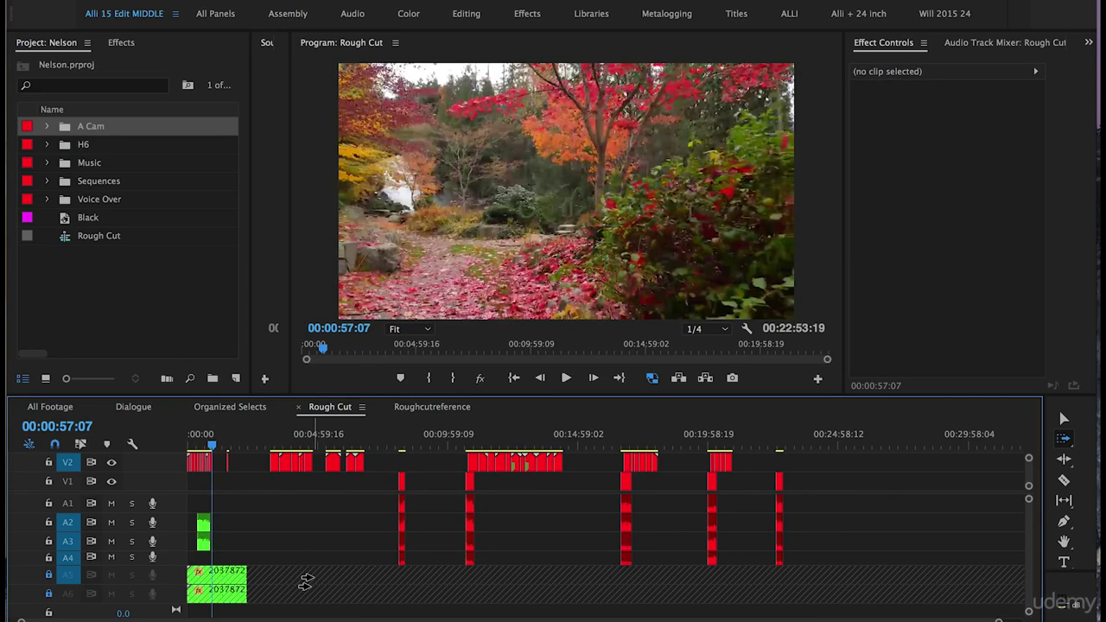
{"action": "key", "text": "v"}
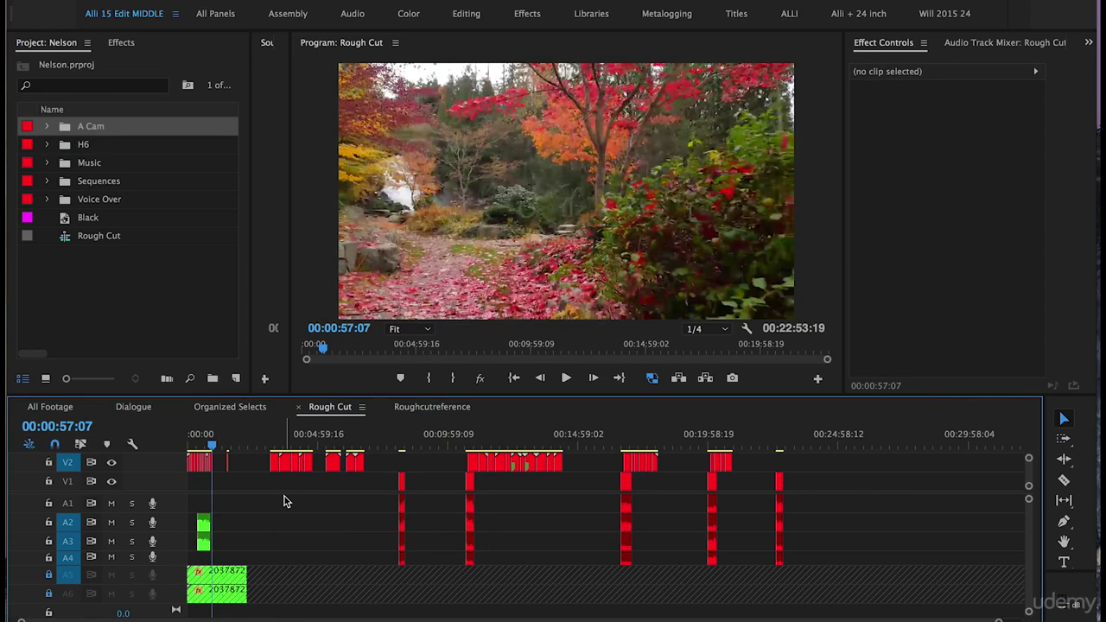
{"action": "key", "text": "equal"}
{"action": "key", "text": "equal"}
{"action": "key", "text": "equal"}
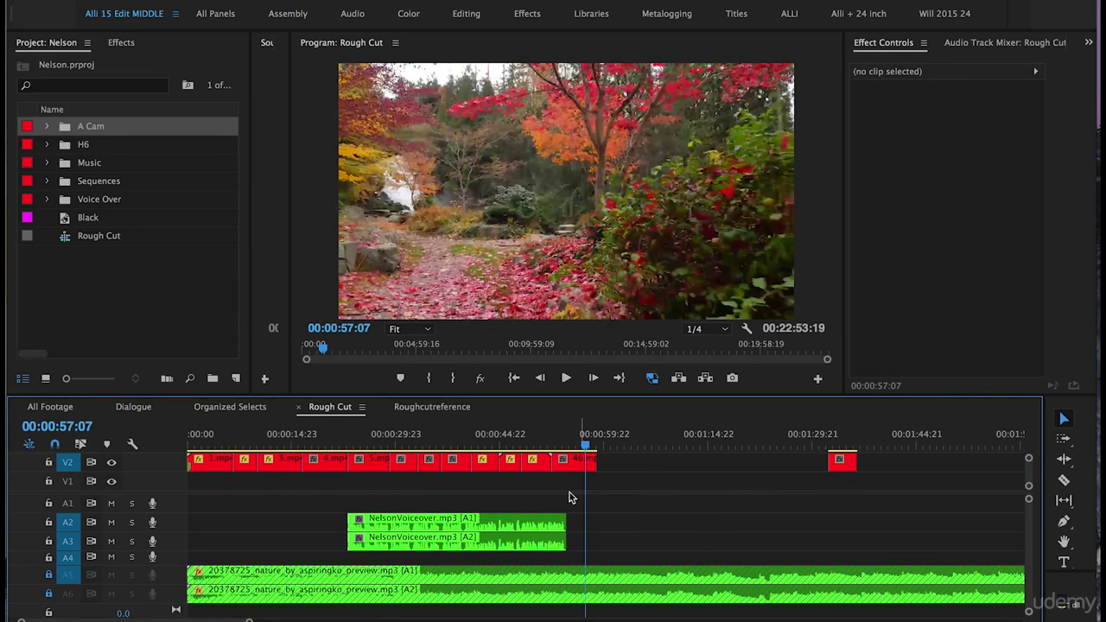
- Move the on-camera interview clip with its linked audio from about 00:08:08:12 to the end of 46.mp4, keeping it on V1 and A1–A4
{"action": "key", "text": "minus"}
{"action": "key", "text": "minus"}
{"action": "key", "text": "minus"}
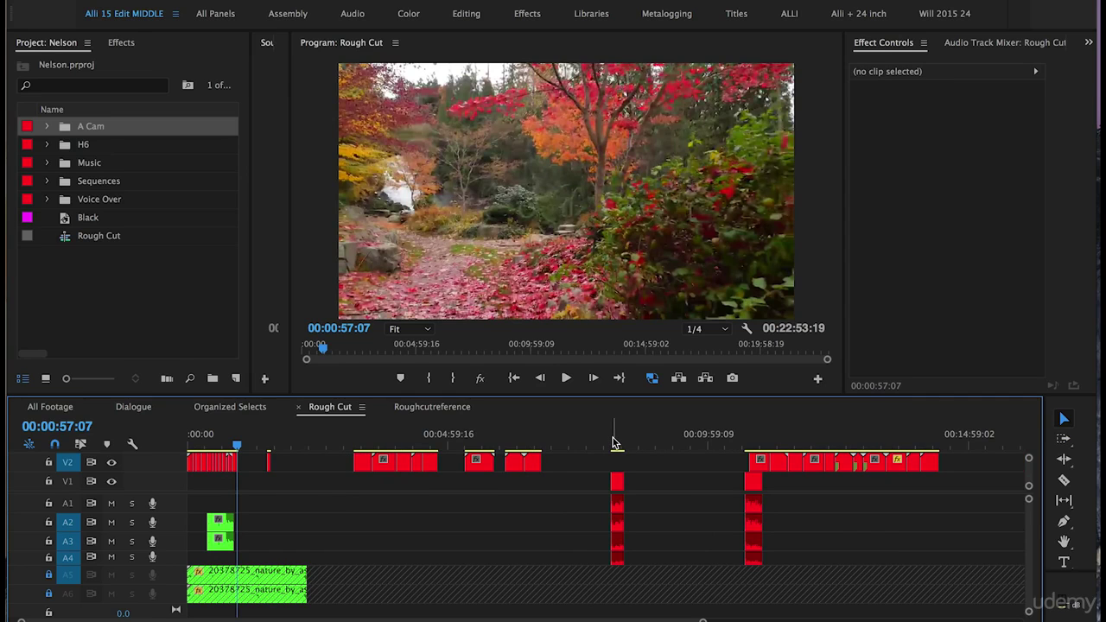
{"action": "left_click", "coordinate": [614, 443]}
{"action": "left_click", "coordinate": [616, 482]}
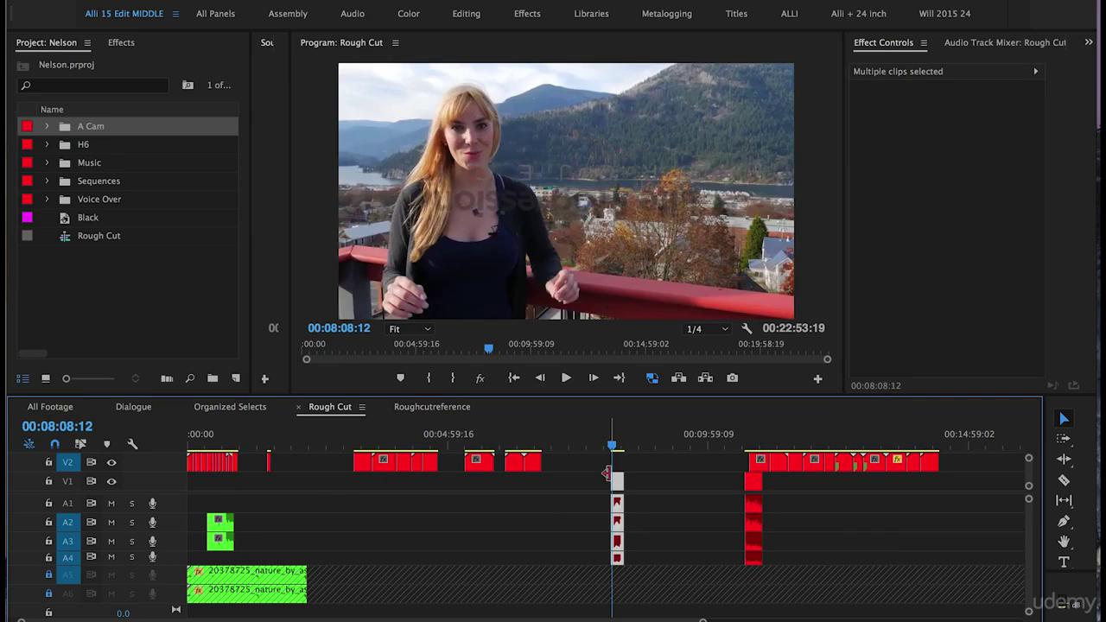
{"action": "left_click_drag", "start_coordinate": [618, 485], "coordinate": [251, 514]}
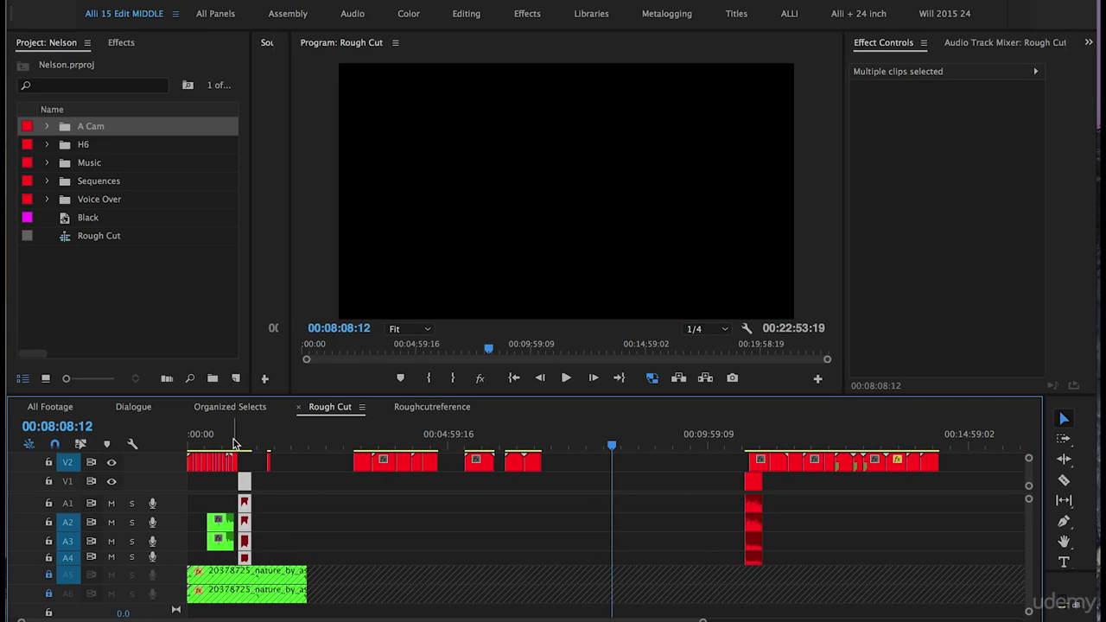
{"action": "left_click", "coordinate": [233, 443]}
{"action": "key", "text": "="}
{"action": "key", "text": "="}
{"action": "key", "text": "="}
{"action": "key", "text": "minus"}
{"action": "key", "text": "minus"}
{"action": "key", "text": "minus"}
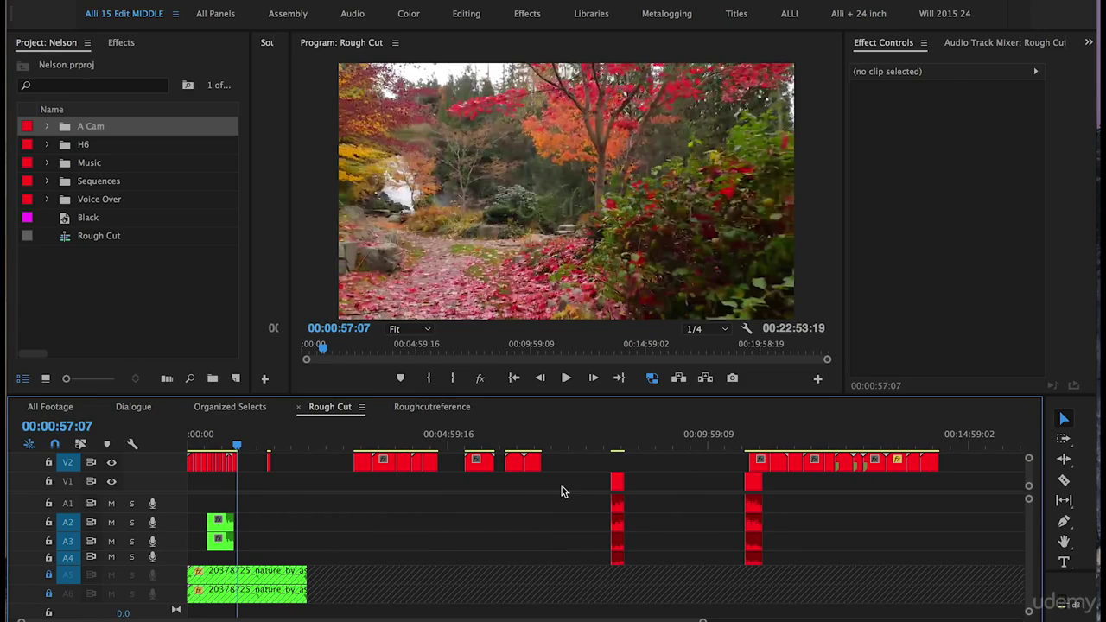
{"action": "left_click", "coordinate": [613, 443]}
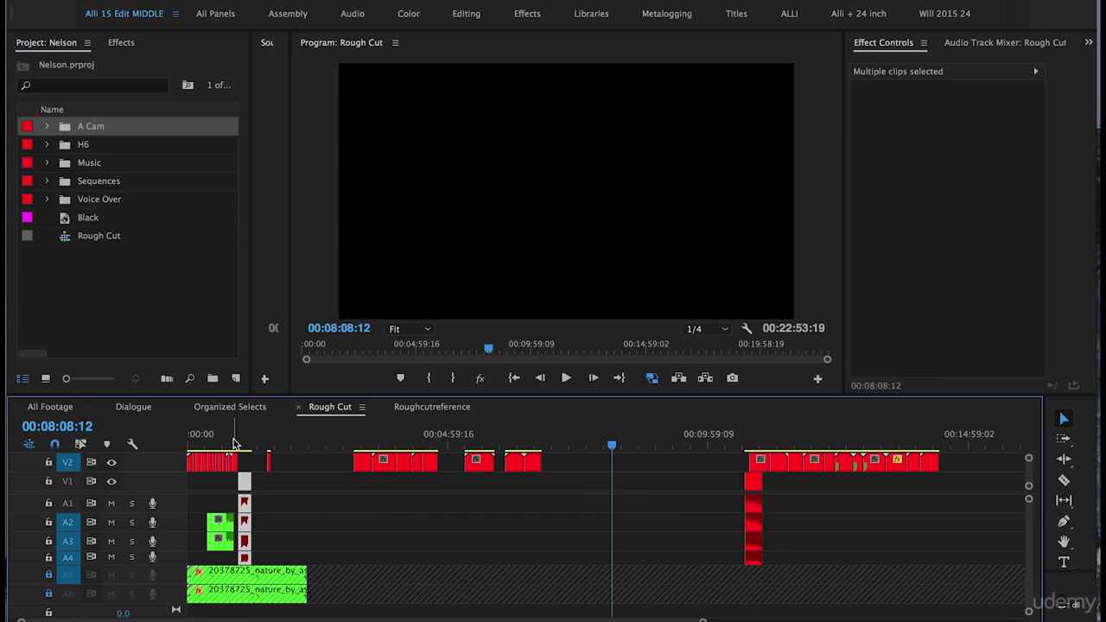
{"action": "left_click", "coordinate": [233, 444]}
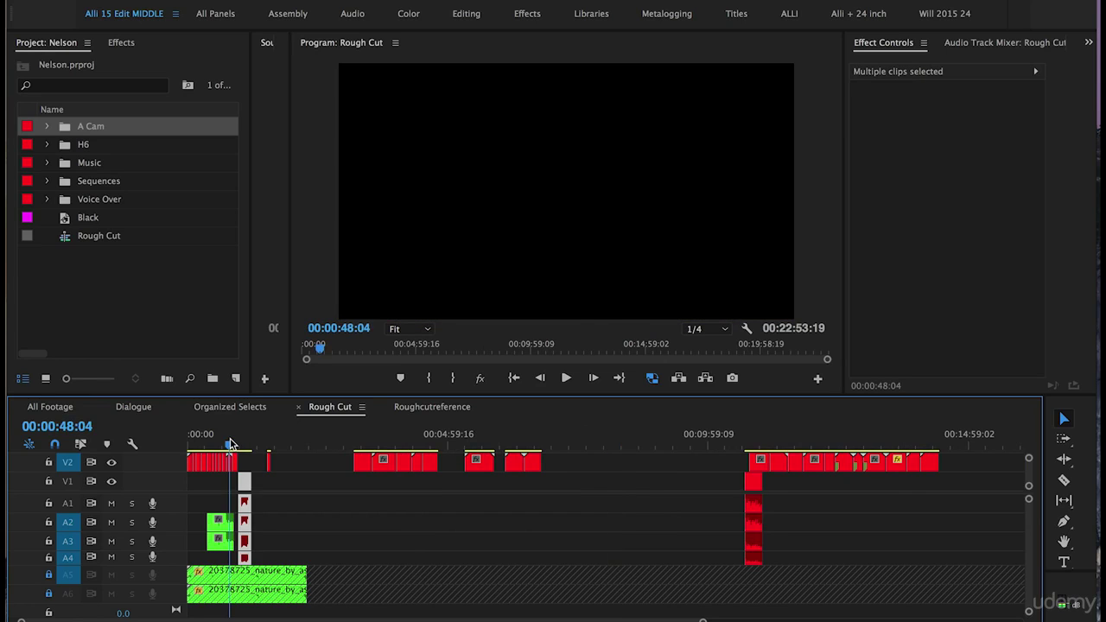
- Shift 12.mp4 and its linked audio earlier so it starts beneath 46.mp4, shortly after the voiceover ends
{"action": "key", "text": "equal"}
{"action": "key", "text": "equal"}
{"action": "key", "text": "equal"}
{"action": "scroll", "coordinate": [510, 496], "scroll_direction": "down", "scroll_amount": 2}
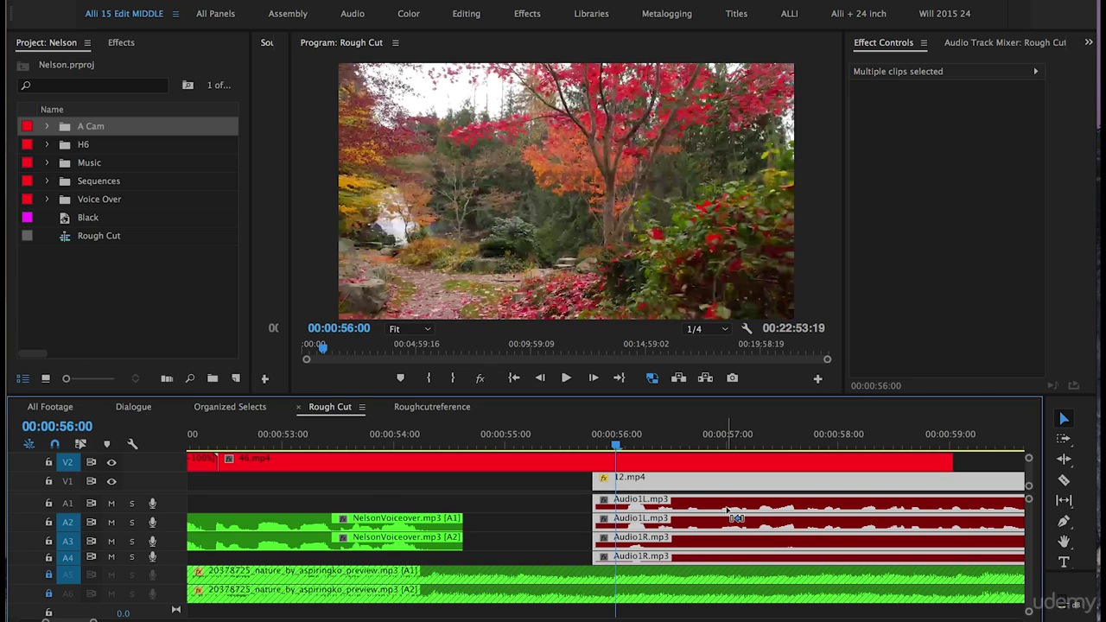
{"action": "key", "text": "alt+Left"}
{"action": "key", "text": "alt+Left"}
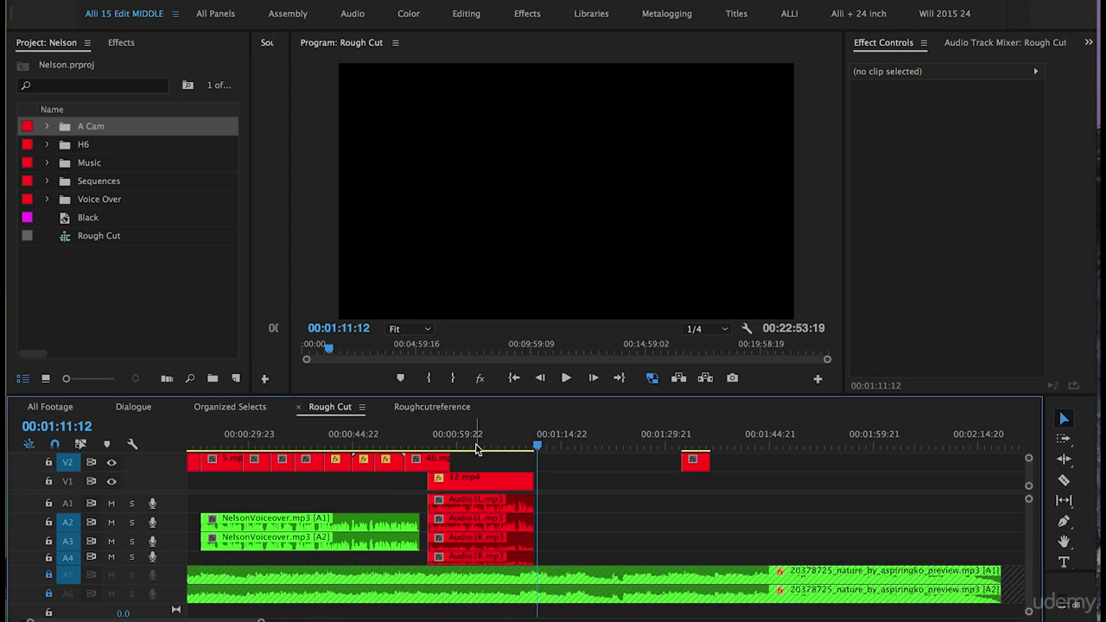
- Move 47.mp4 from about 00:05:37:11 to V2 above 12.mp4, placed directly after 46.mp4
{"action": "left_click", "coordinate": [689, 447]}
{"action": "key", "text": "minus"}
{"action": "left_click", "coordinate": [531, 446]}
{"action": "left_click_drag", "start_coordinate": [531, 447], "coordinate": [773, 431]}
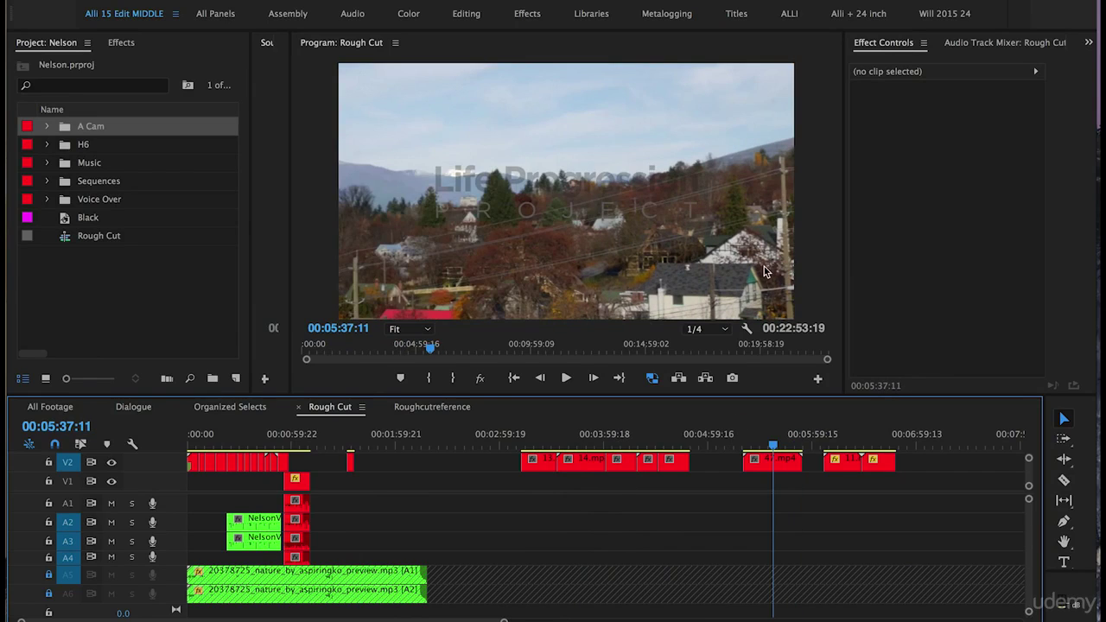
{"action": "left_click_drag", "start_coordinate": [802, 460], "coordinate": [327, 466]}
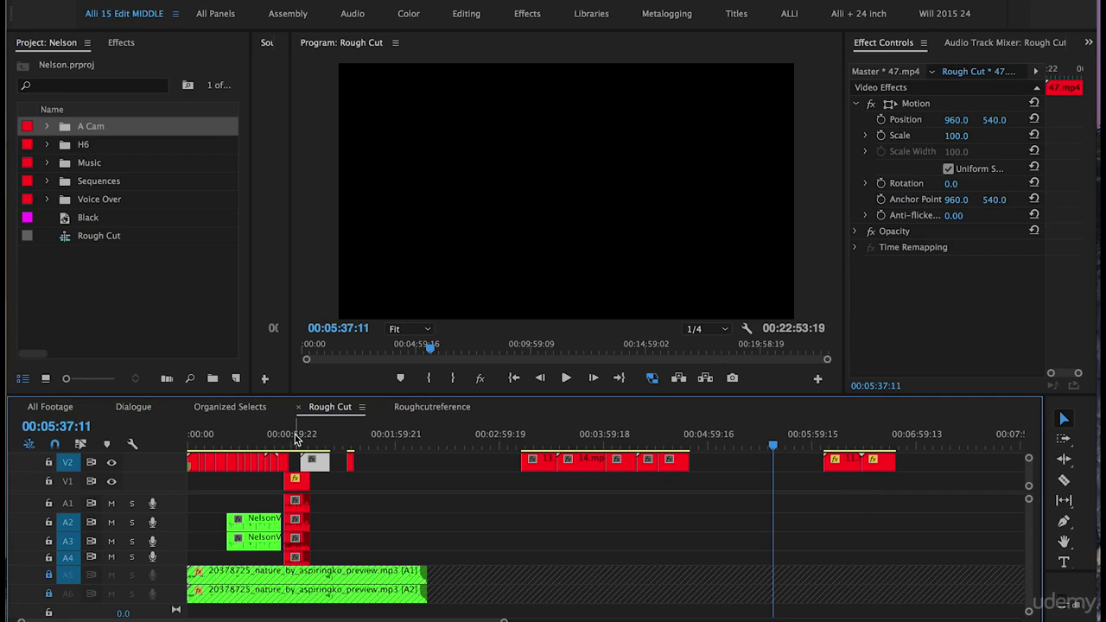
{"action": "left_click", "coordinate": [296, 440]}
{"action": "key", "text": "="}
{"action": "key", "text": "="}
{"action": "key", "text": "="}
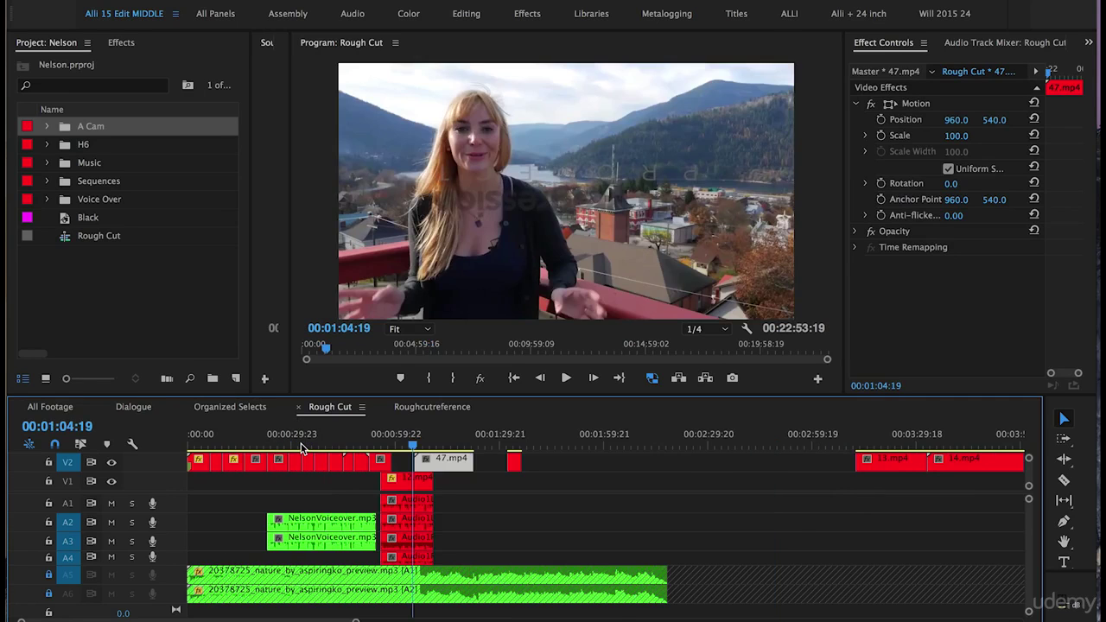
{"action": "key", "text": "="}
{"action": "left_click_drag", "start_coordinate": [710, 466], "coordinate": [527, 468]}
- Trim the start of 47.mp4 to 00:01:07:16 and move the clip back against the end of 46.mp4
{"action": "left_click_drag", "start_coordinate": [386, 442], "coordinate": [693, 458]}
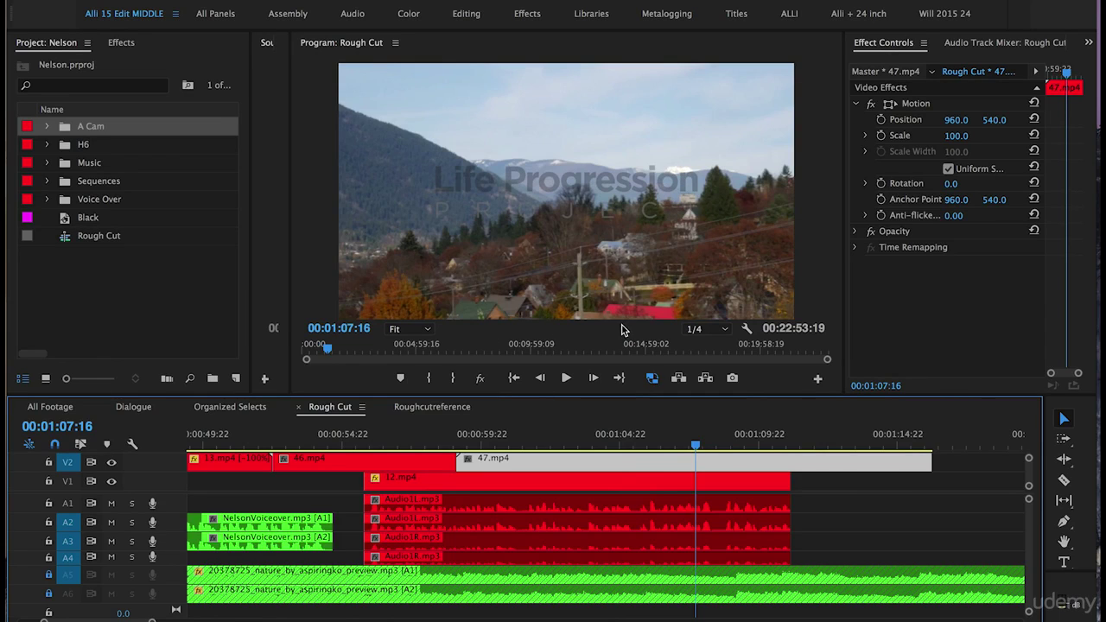
{"action": "left_click_drag", "start_coordinate": [459, 462], "coordinate": [697, 458]}
{"action": "left_click_drag", "start_coordinate": [804, 458], "coordinate": [565, 458]}
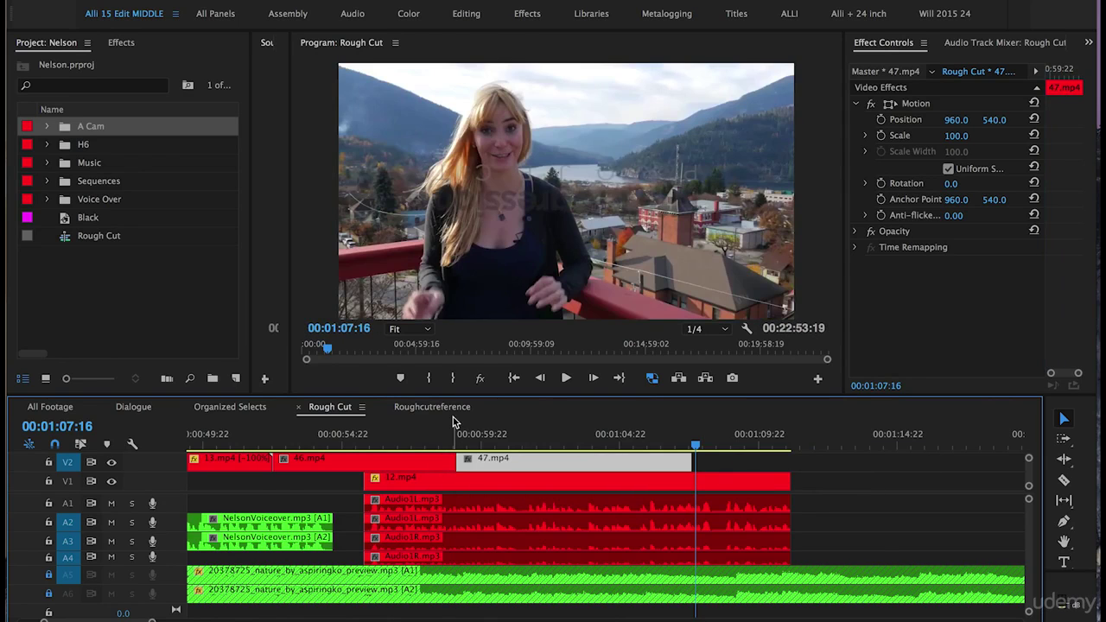
- Trim the end of 47.mp4 to 00:01:02:14
{"action": "left_click", "coordinate": [423, 441]}
{"action": "left_click_drag", "start_coordinate": [423, 441], "coordinate": [554, 441]}
{"action": "left_click_drag", "start_coordinate": [691, 458], "coordinate": [554, 459]}
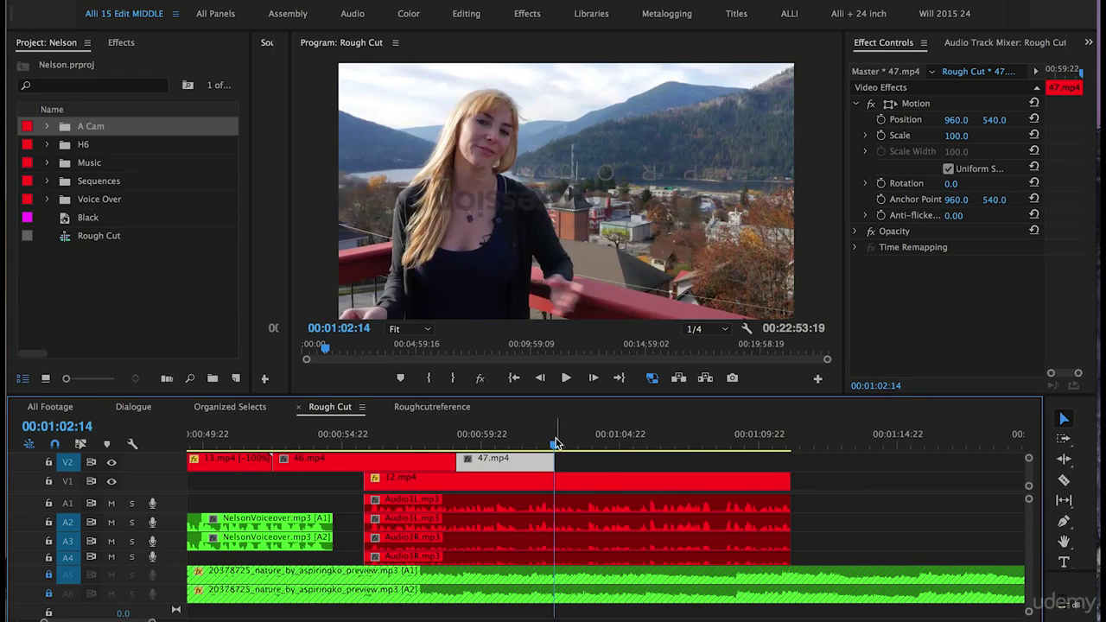
- Play the last seconds of 12.mp4 from 00:01:08:10 to check where the interview ends
{"action": "left_click", "coordinate": [716, 436]}
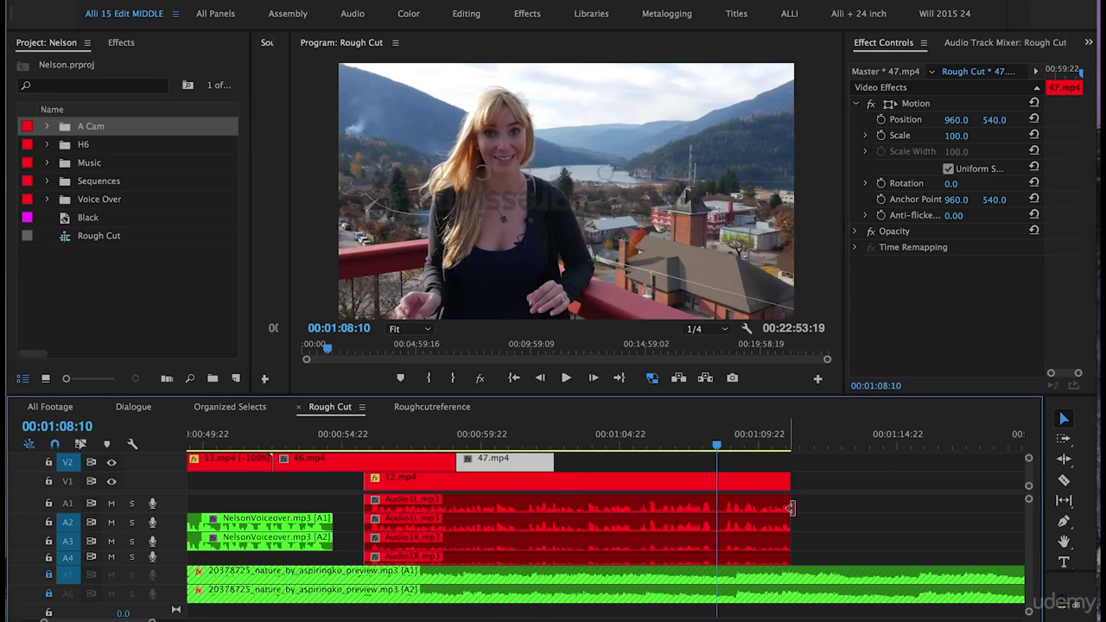
{"action": "key", "text": "equal"}
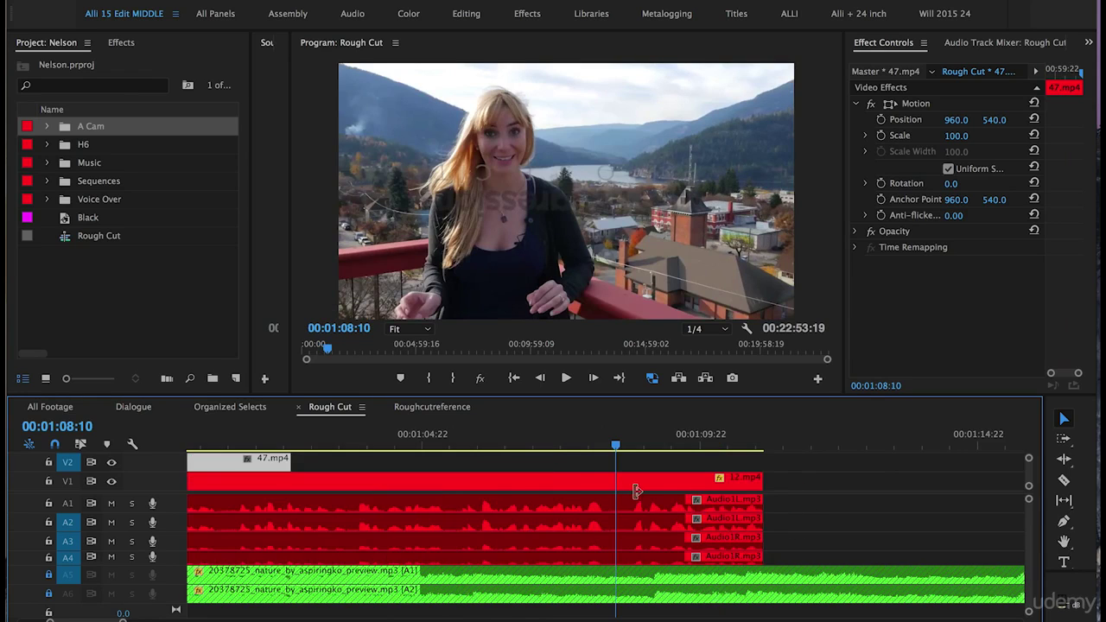
{"action": "key", "text": "minus"}
{"action": "key", "text": "equal"}
{"action": "key", "text": "space"}
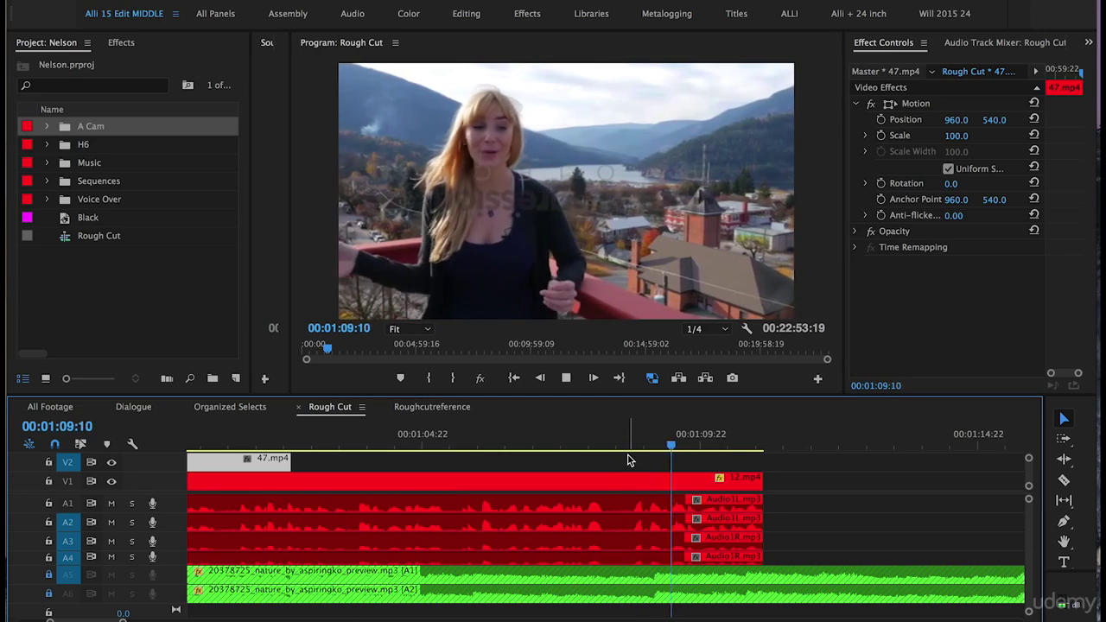
{"action": "key", "text": "space"}
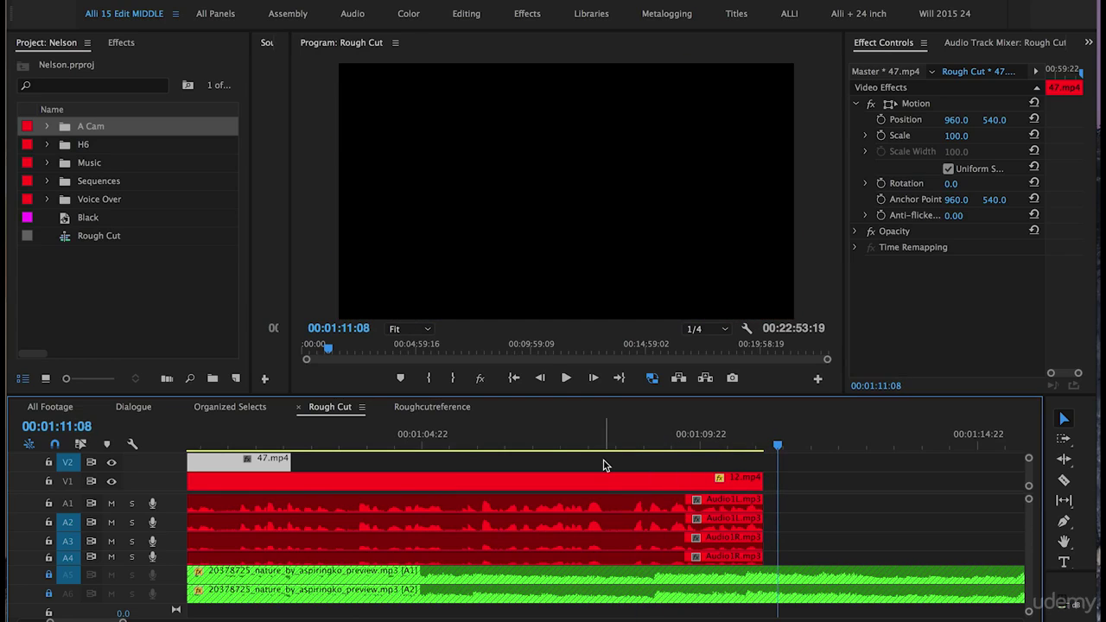
{"action": "left_click", "coordinate": [633, 440]}
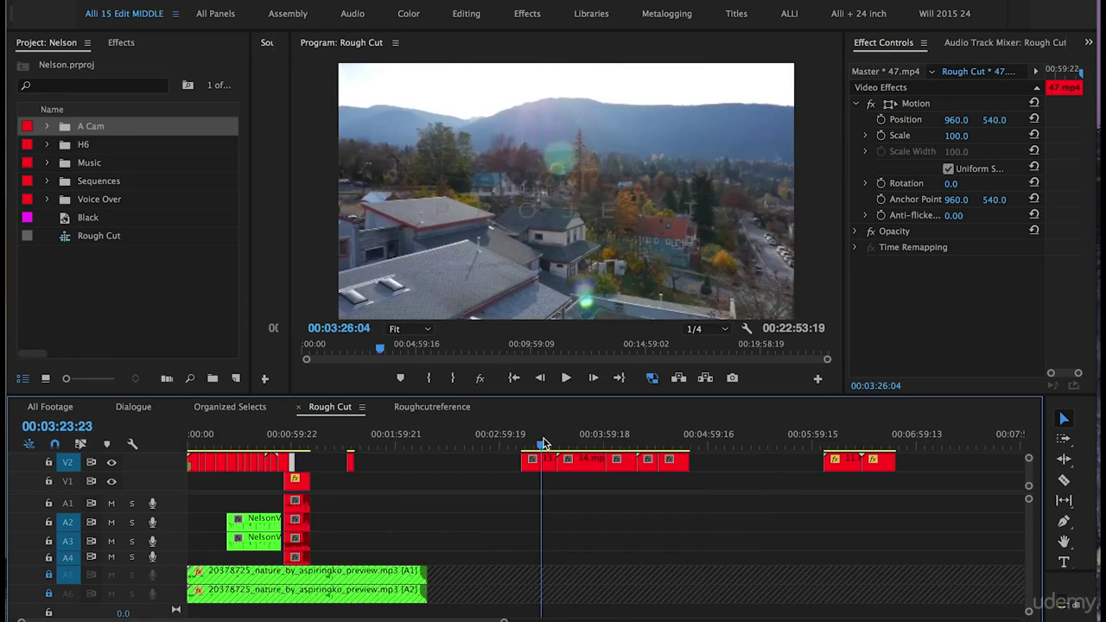
- Move 13.mp4 from about 00:03:23:23 to V2, placed directly after the end of 12.mp4
{"action": "left_click_drag", "start_coordinate": [551, 460], "coordinate": [326, 461]}
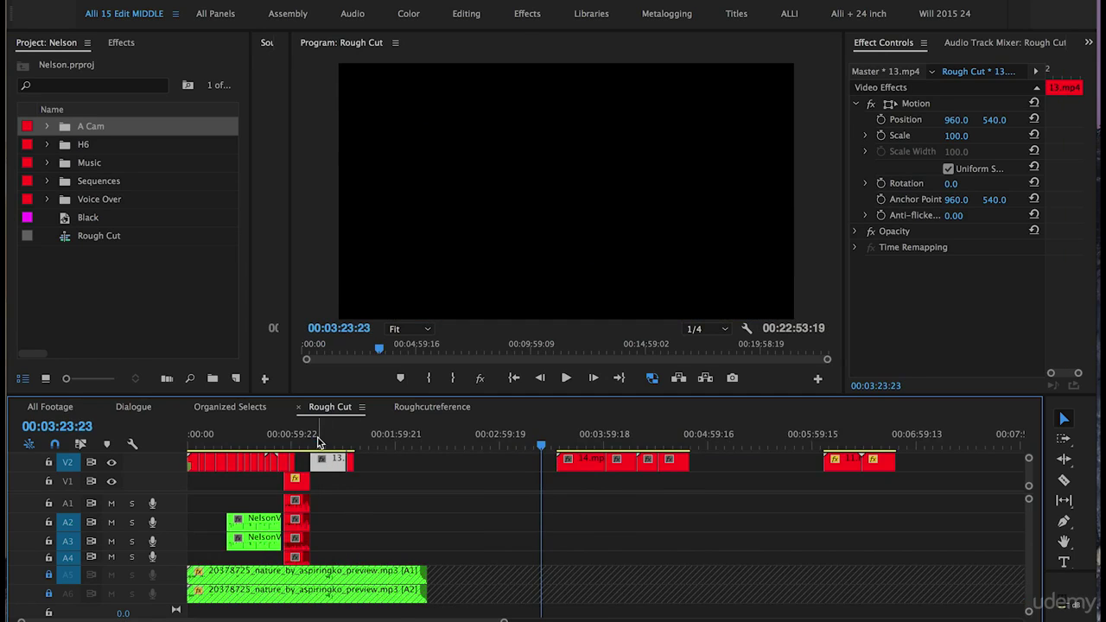
{"action": "left_click", "coordinate": [317, 436]}
{"action": "key", "text": "="}
{"action": "key", "text": "="}
{"action": "key", "text": "="}
{"action": "key", "text": "="}
- Trim the start of 13.mp4 to 00:01:18:10 and move the clip back so it overlaps the end of 12.mp4
{"action": "left_click", "coordinate": [726, 433]}
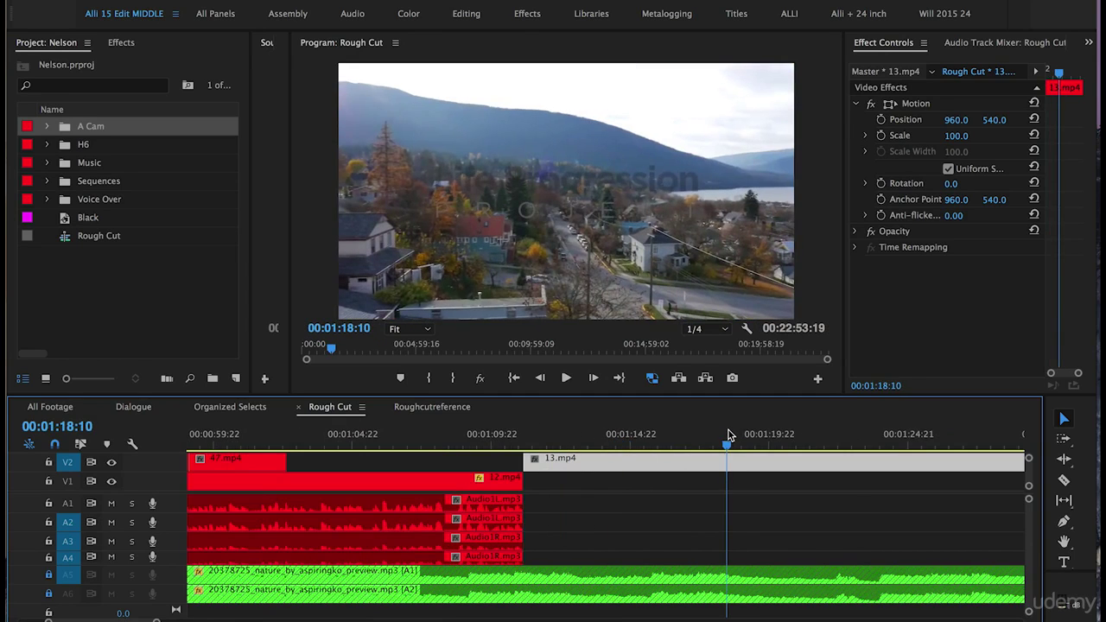
{"action": "left_click_drag", "start_coordinate": [519, 460], "coordinate": [759, 441]}
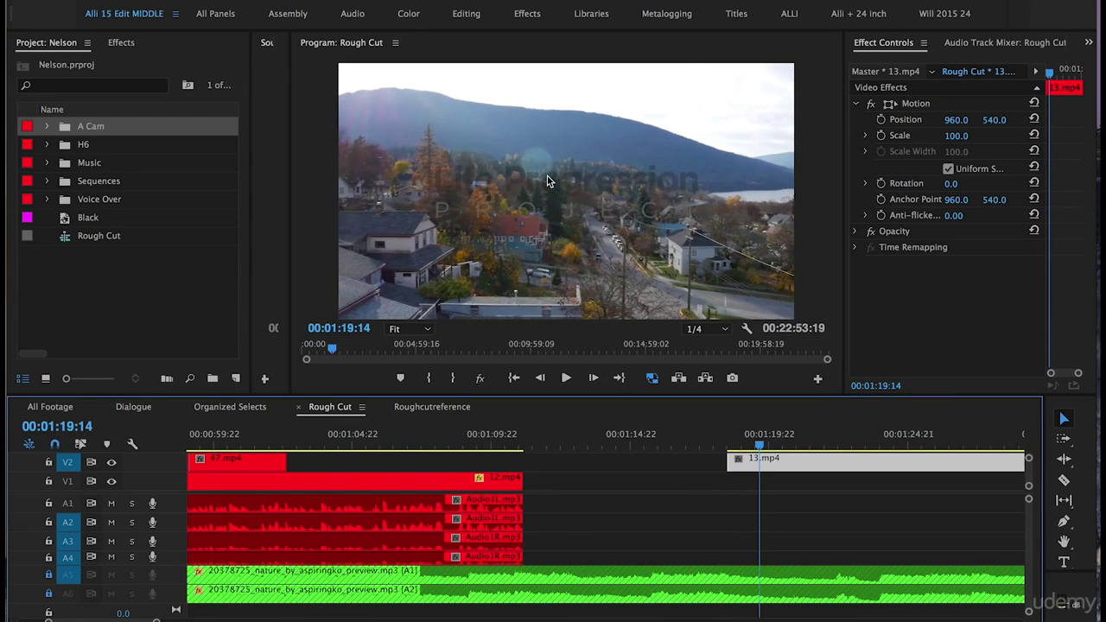
{"action": "left_click_drag", "start_coordinate": [782, 461], "coordinate": [518, 460]}
- Trim the end of 13.mp4 to 00:01:15:17 and check its last frame at 00:01:15:16
{"action": "left_click_drag", "start_coordinate": [784, 460], "coordinate": [628, 456]}
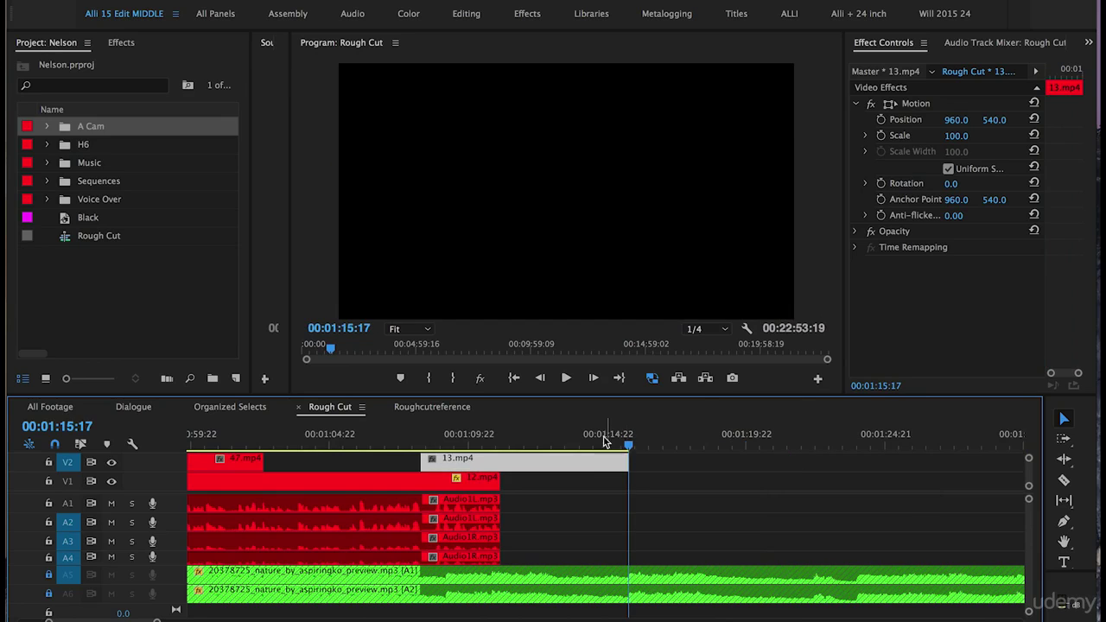
{"action": "left_click", "coordinate": [533, 439]}
{"action": "left_click_drag", "start_coordinate": [533, 439], "coordinate": [628, 439]}
{"action": "key", "text": "backslash"}
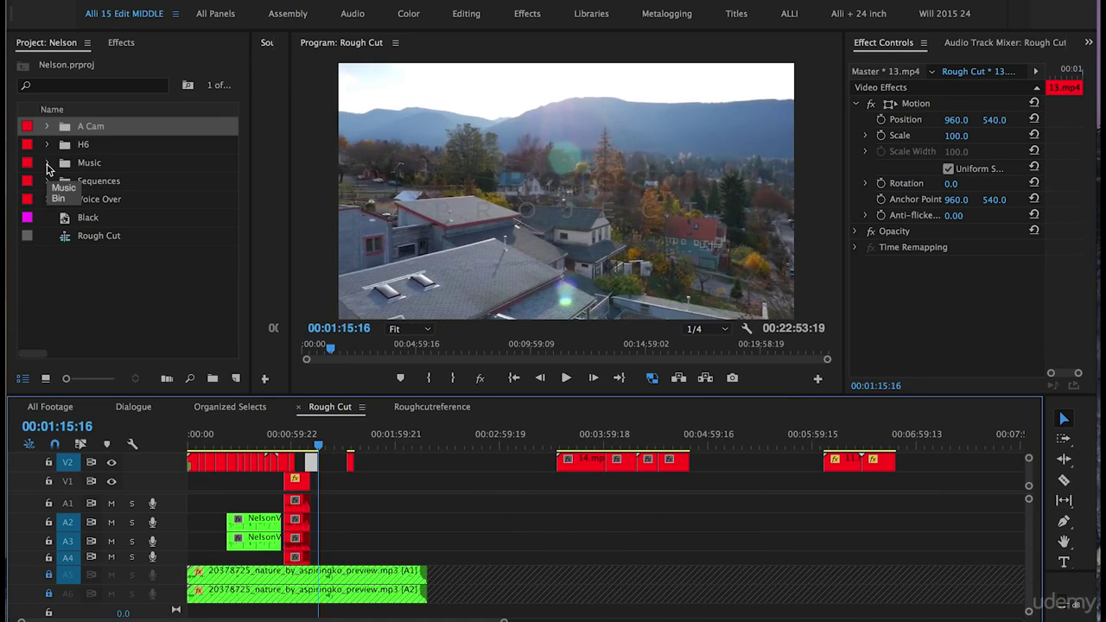
- Place the 20354828_acoustic-uplifting track from the Music bin on A3 and A4, starting at the end of 13.mp4
{"action": "left_click", "coordinate": [48, 163]}
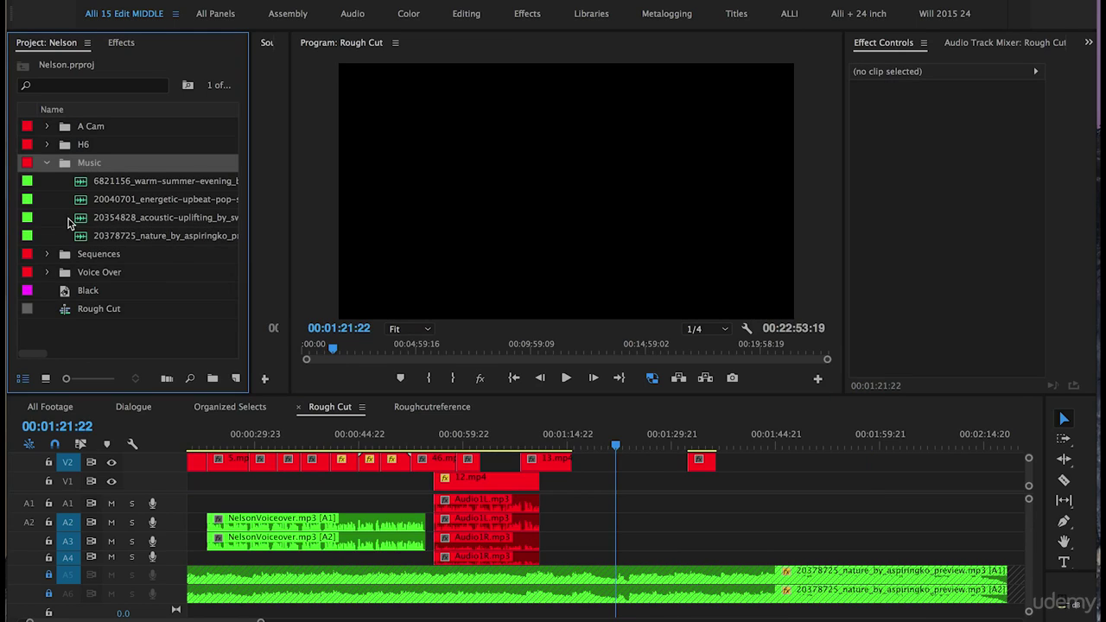
{"action": "left_click_drag", "start_coordinate": [76, 222], "coordinate": [580, 550]}
{"action": "key", "text": "minus"}
{"action": "key", "text": "minus"}
{"action": "key", "text": "equal"}
{"action": "key", "text": "equal"}
{"action": "key", "text": "equal"}
{"action": "key", "text": "equal"}
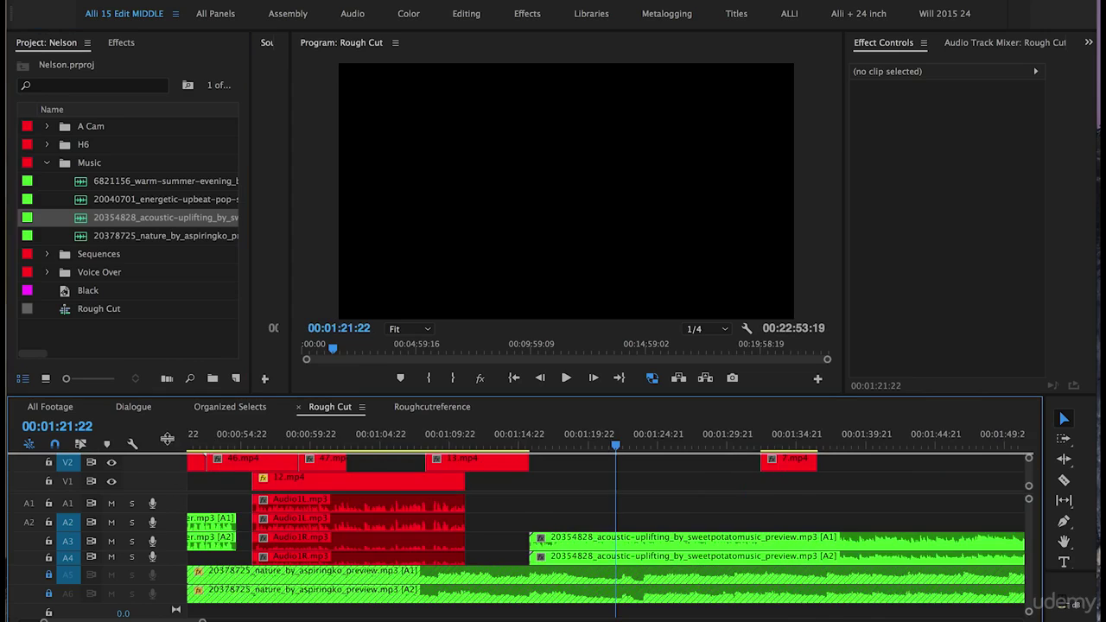
- Add two standard audio tracks after Audio 6 and no video tracks
{"action": "scroll", "coordinate": [160, 557], "scroll_direction": "down", "scroll_amount": 2}
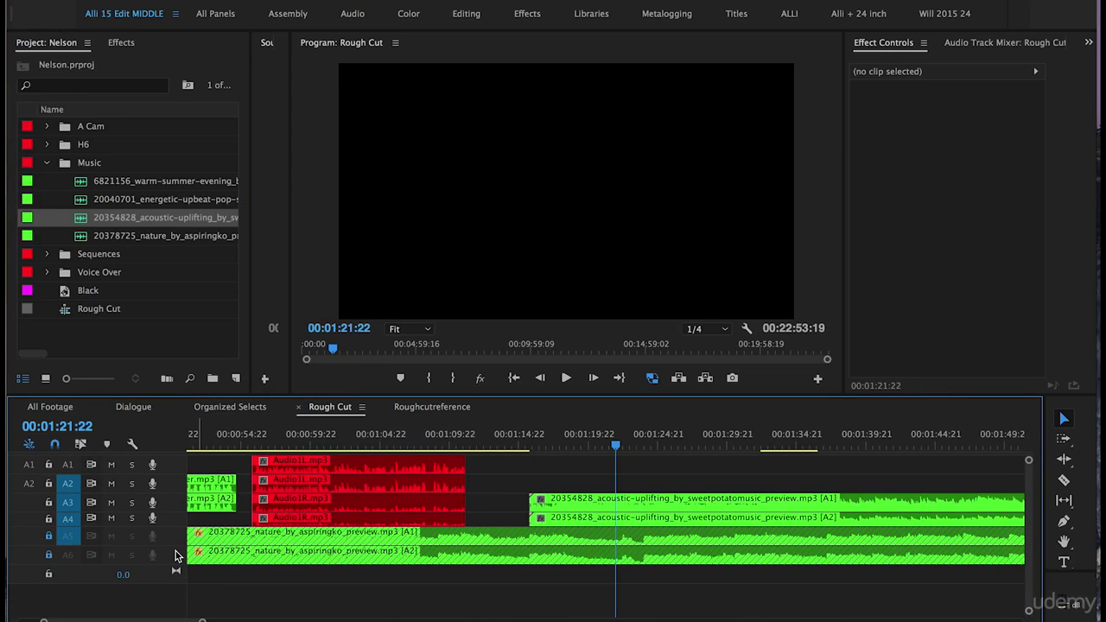
{"action": "right_click", "coordinate": [169, 524]}
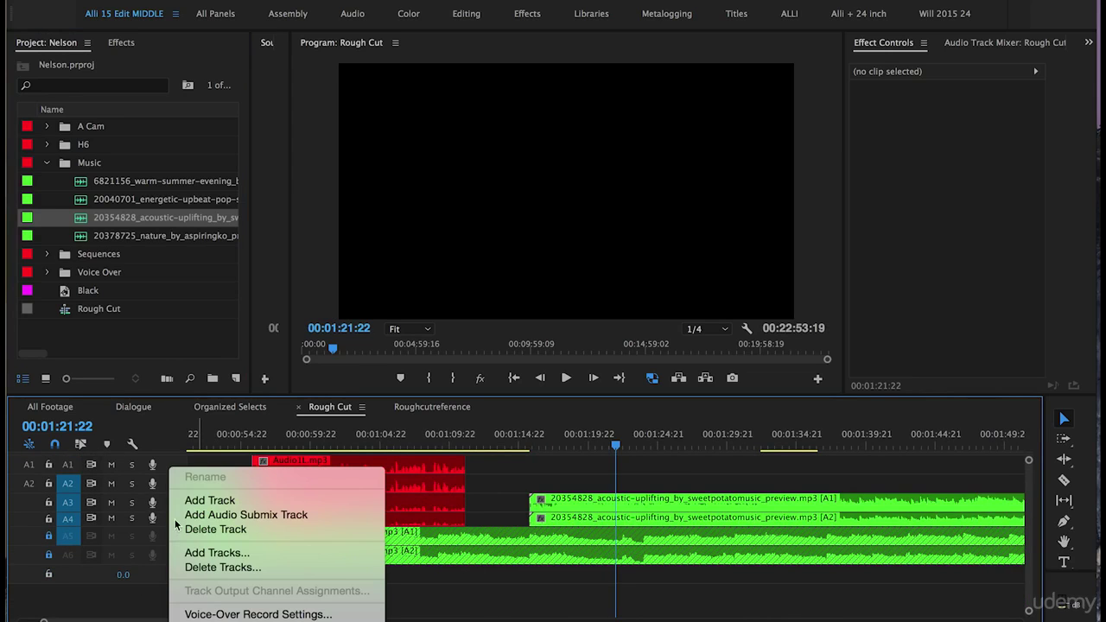
{"action": "left_click", "coordinate": [258, 553]}
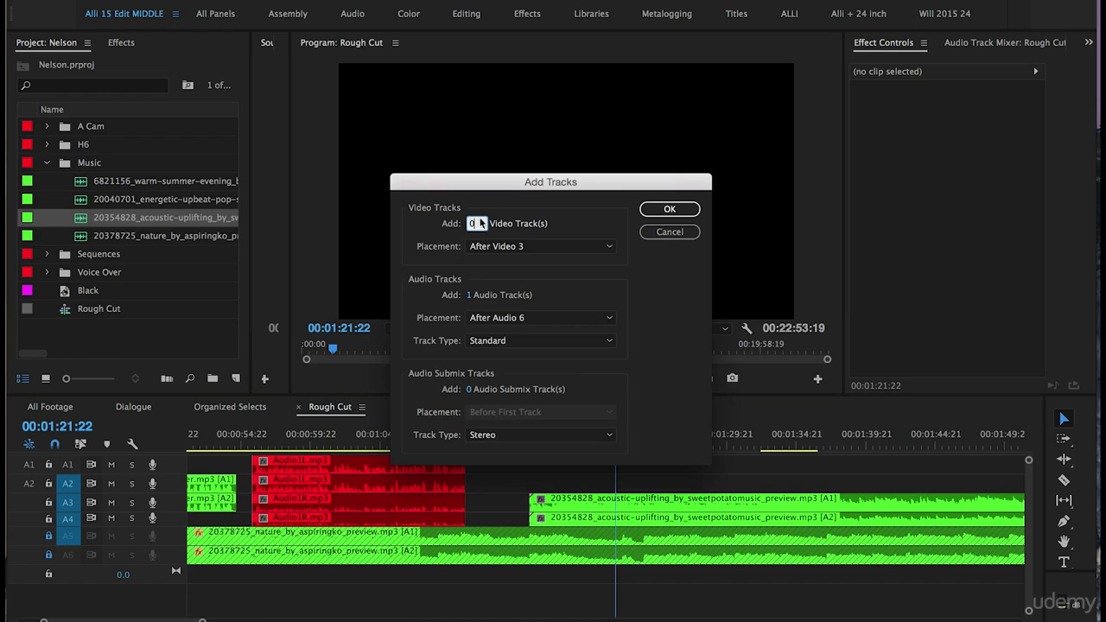
{"action": "left_click", "coordinate": [471, 295]}
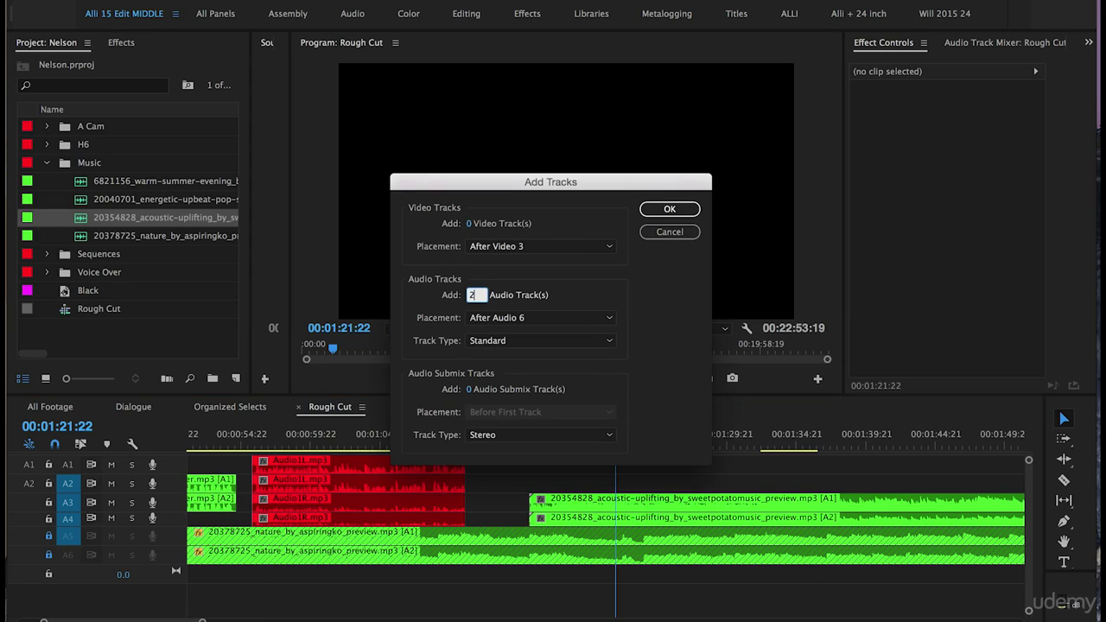
{"action": "type", "text": "2"}
{"action": "left_click", "coordinate": [630, 280]}
{"action": "left_click", "coordinate": [667, 209]}
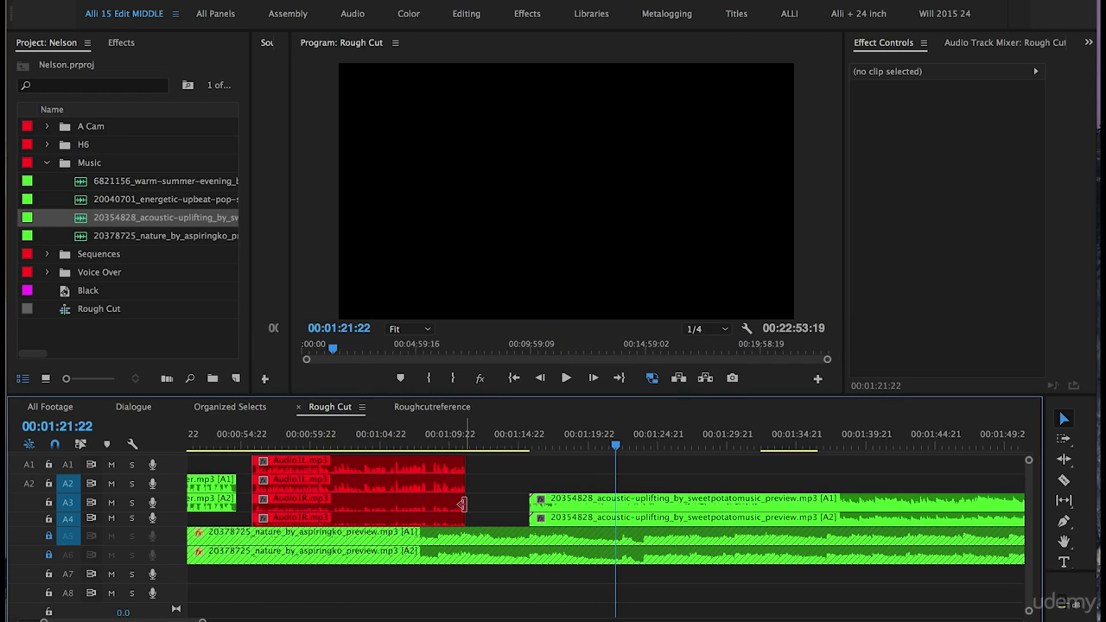
- Move the acoustic-uplifting music clip to A7 and A8 so it starts at about 00:01:08, and check the spot at 00:01:08:01
{"action": "left_click_drag", "start_coordinate": [558, 493], "coordinate": [570, 516]}
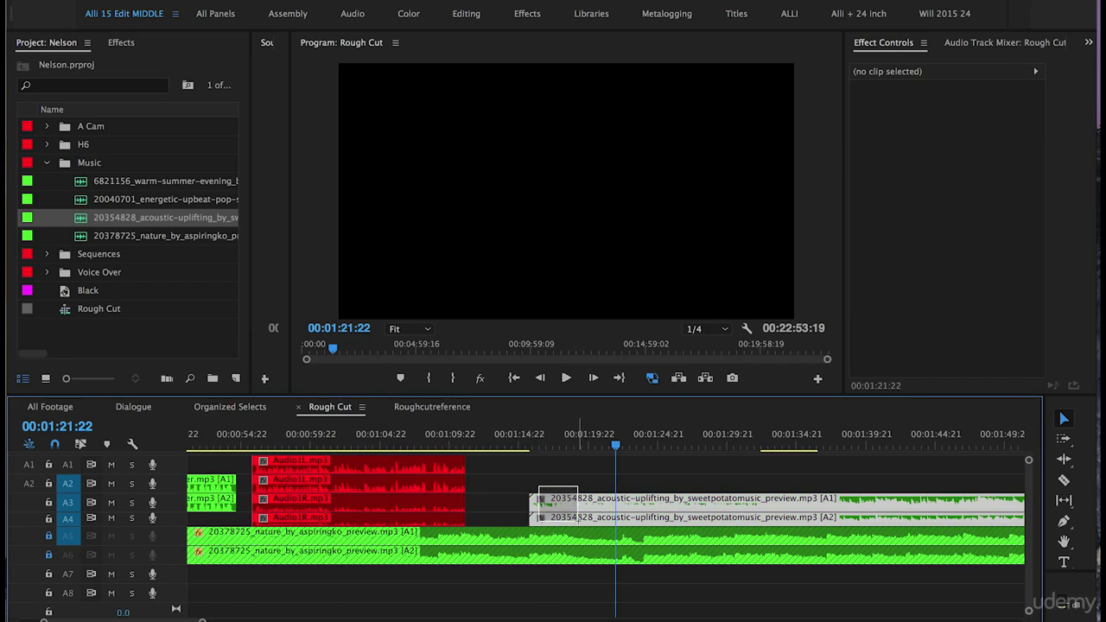
{"action": "left_click_drag", "start_coordinate": [643, 510], "coordinate": [484, 587]}
{"action": "left_click", "coordinate": [427, 440]}
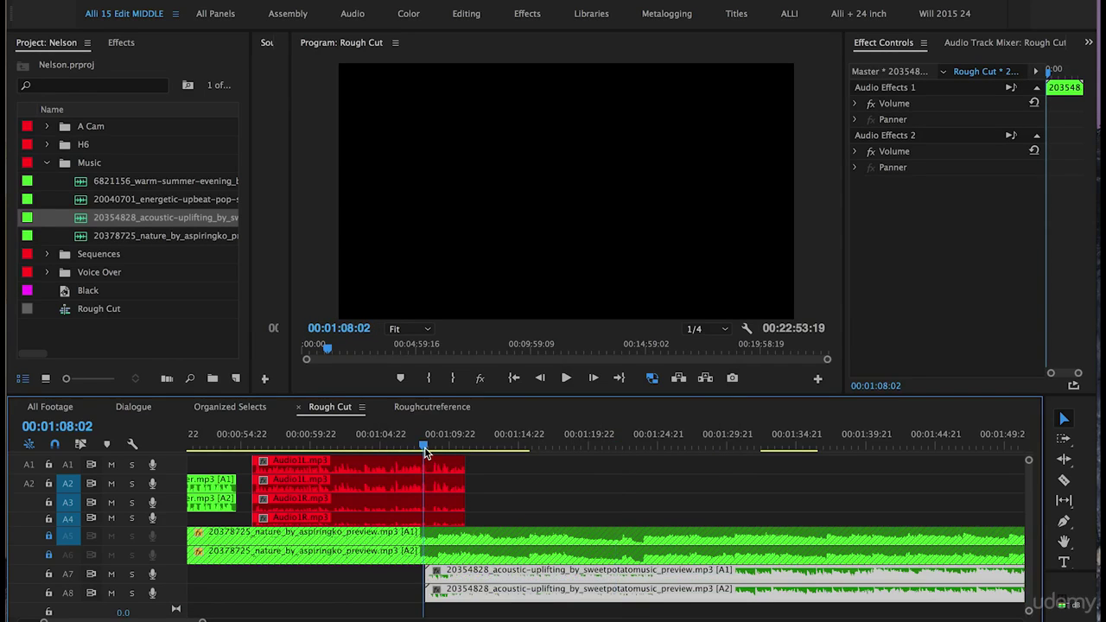
{"action": "key", "text": "="}
{"action": "key", "text": "="}
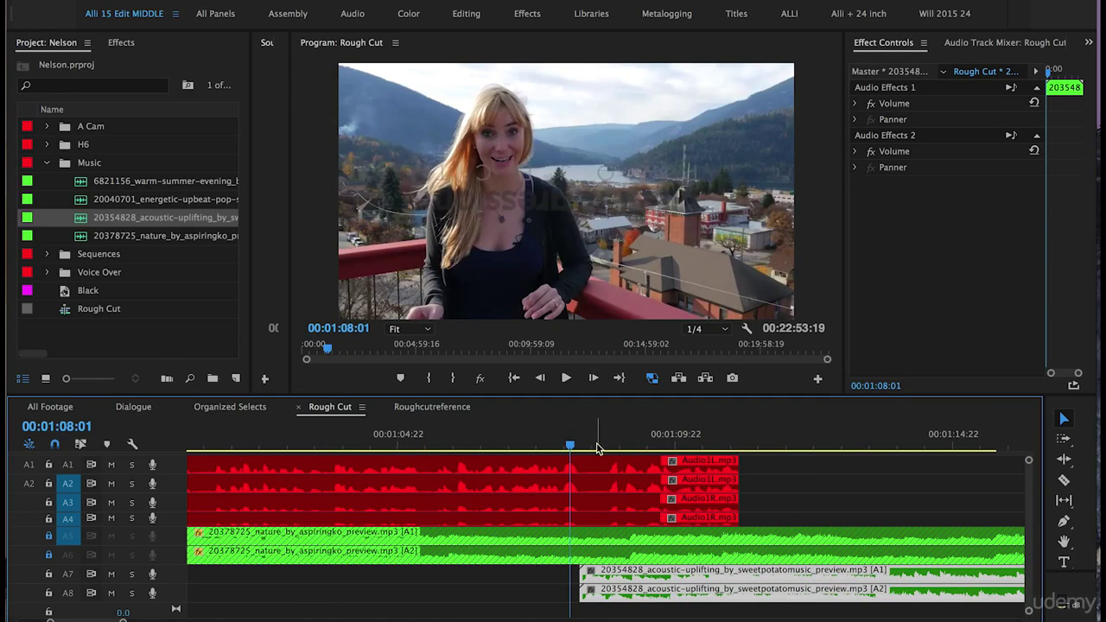
{"action": "scroll", "coordinate": [591, 422], "scroll_direction": "up", "scroll_amount": 1}
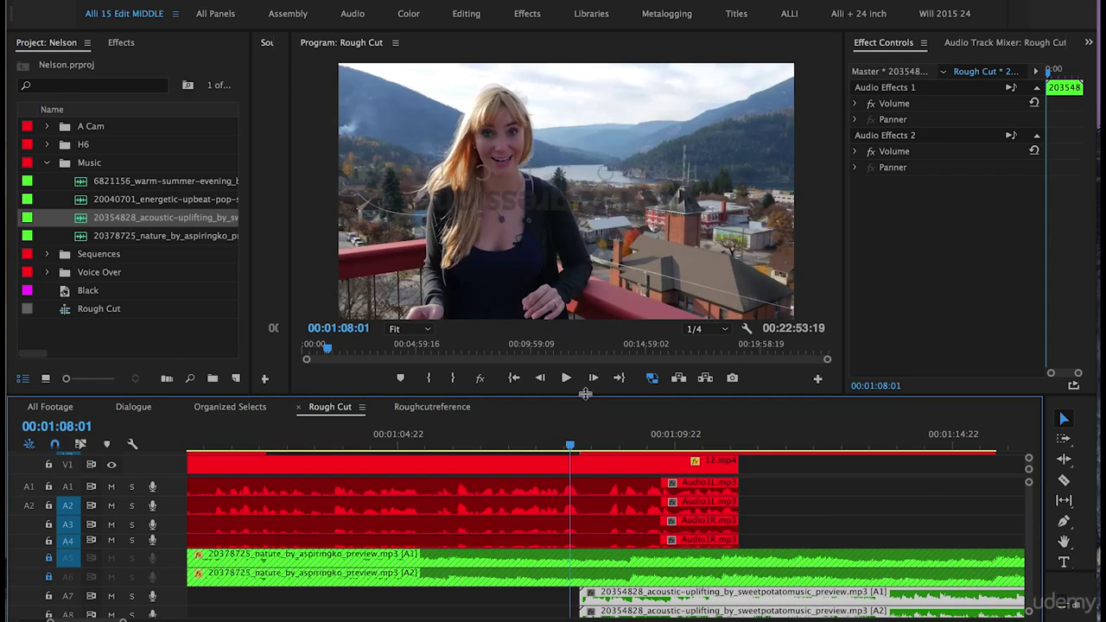
- Add a Constant Power fade-in to the start of the acoustic-uplifting music on A7 and A8
{"action": "left_click_drag", "start_coordinate": [585, 393], "coordinate": [585, 374]}
{"action": "key", "text": "-"}
{"action": "left_click_drag", "start_coordinate": [589, 421], "coordinate": [594, 422]}
{"action": "key", "text": "="}
{"action": "key", "text": "="}
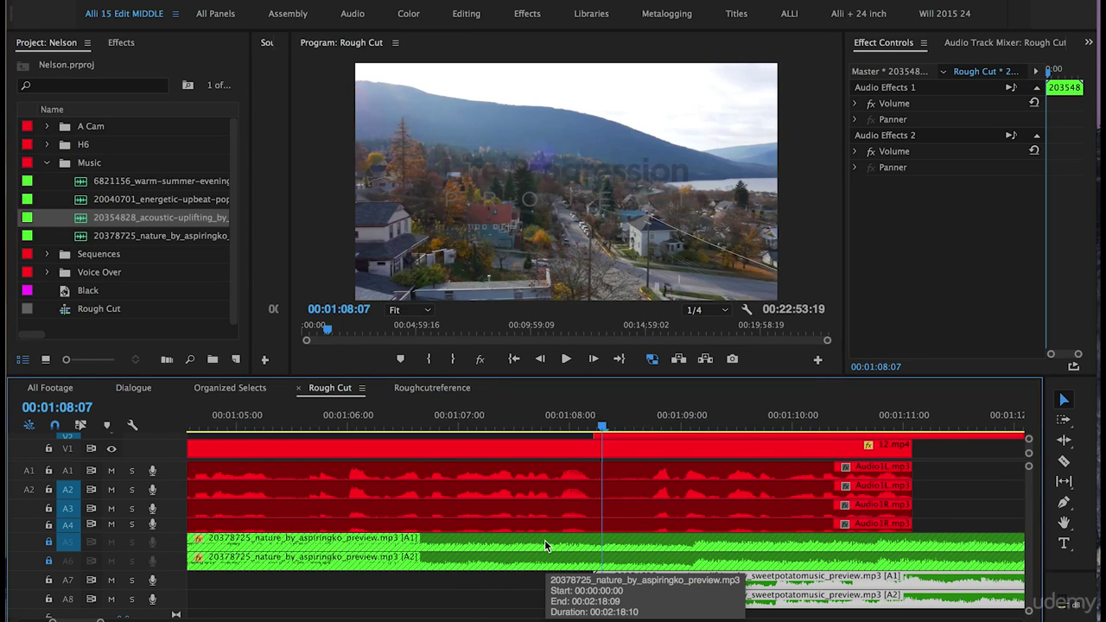
{"action": "key", "text": "shift+d"}
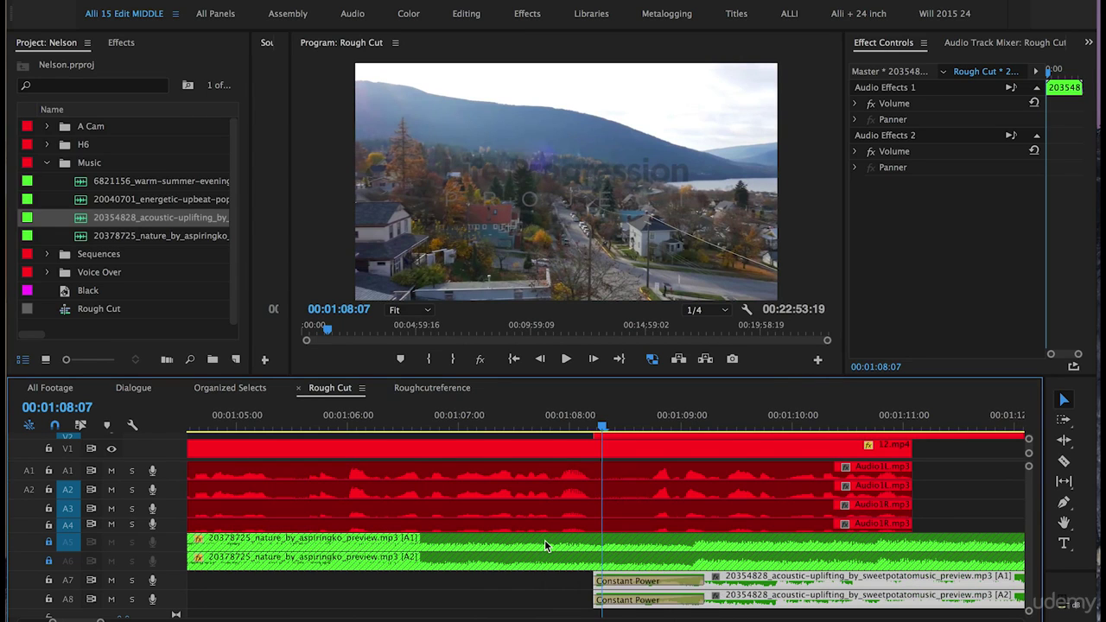
- Unlock A5 and A6, cut the nature music on both tracks at the end of 12.mp4, and delete the remainder
{"action": "left_click", "coordinate": [49, 541]}
{"action": "key", "text": "c"}
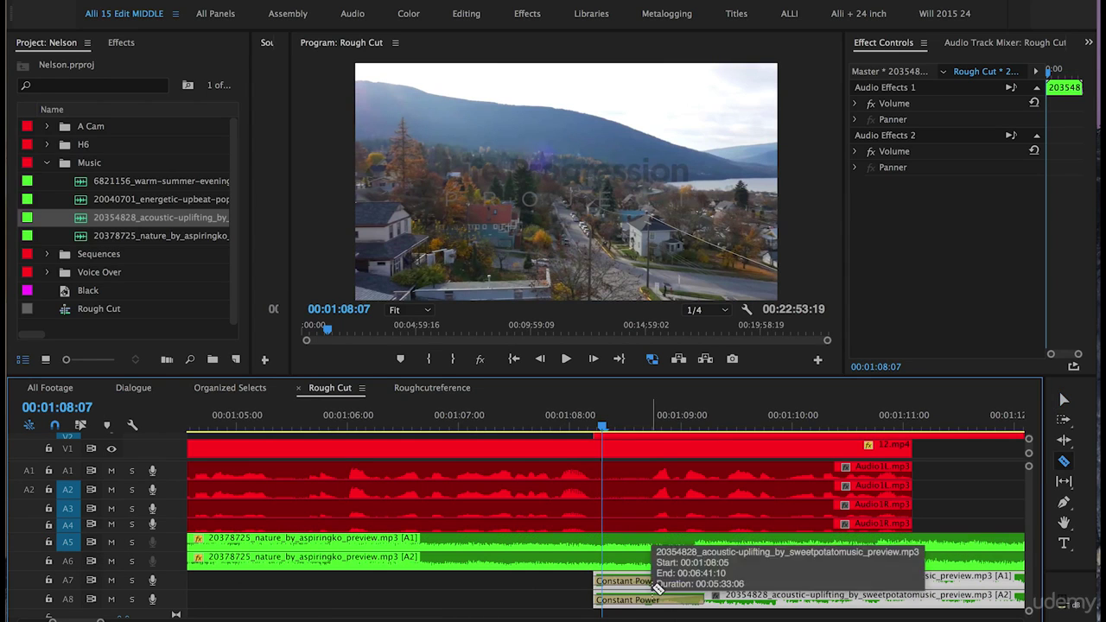
{"action": "left_click", "coordinate": [914, 542]}
{"action": "left_click", "coordinate": [917, 558]}
{"action": "key", "text": "v"}
{"action": "left_click", "coordinate": [950, 562]}
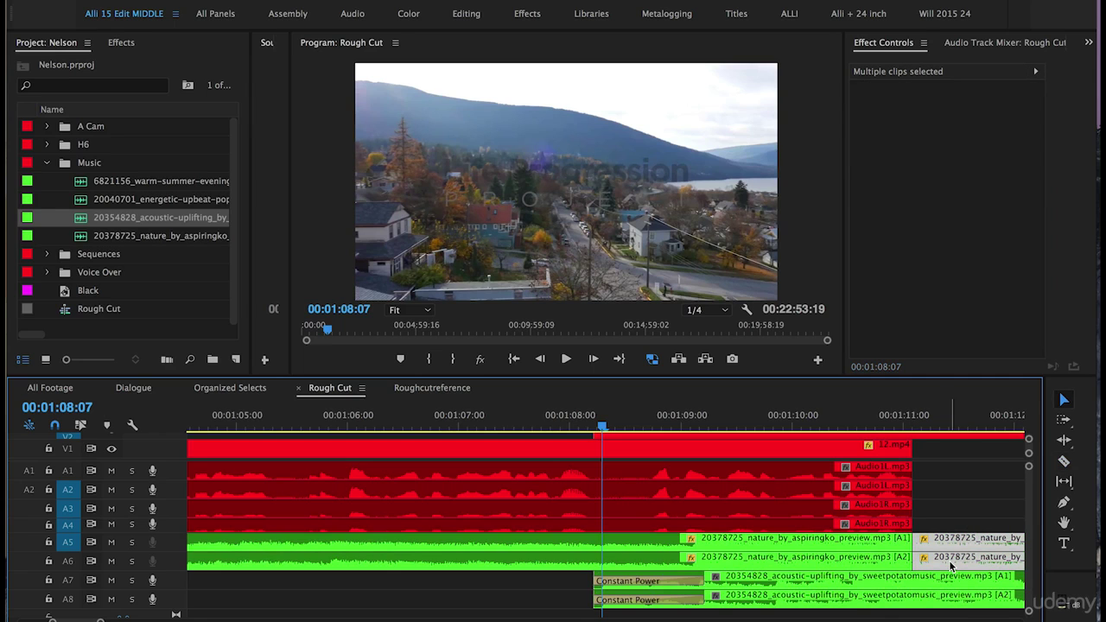
{"action": "key", "text": "Delete"}
- Target A1 and A6 as well, and add default audio transitions at 00:01:11:02 to the clip ends on A1 to A6
{"action": "key", "text": "Down"}
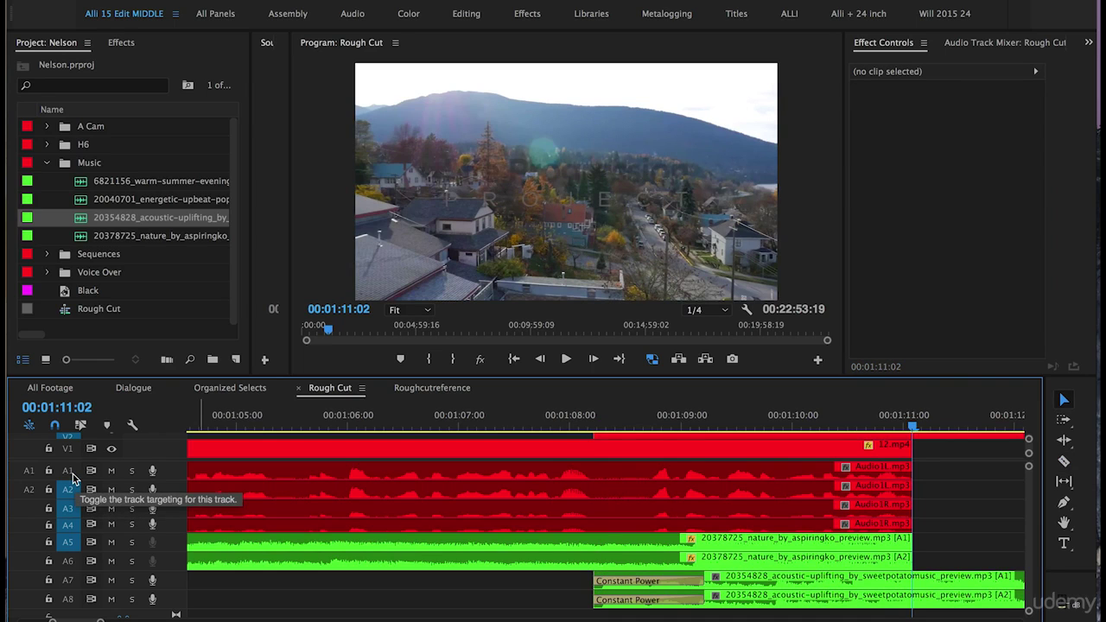
{"action": "left_click", "coordinate": [69, 471]}
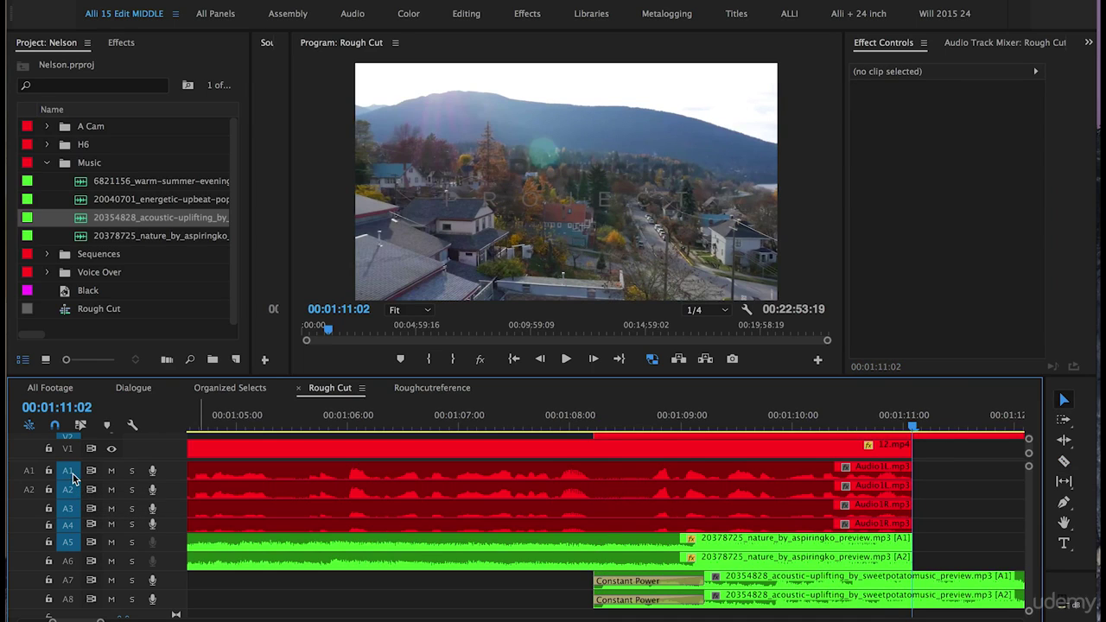
{"action": "left_click", "coordinate": [69, 562]}
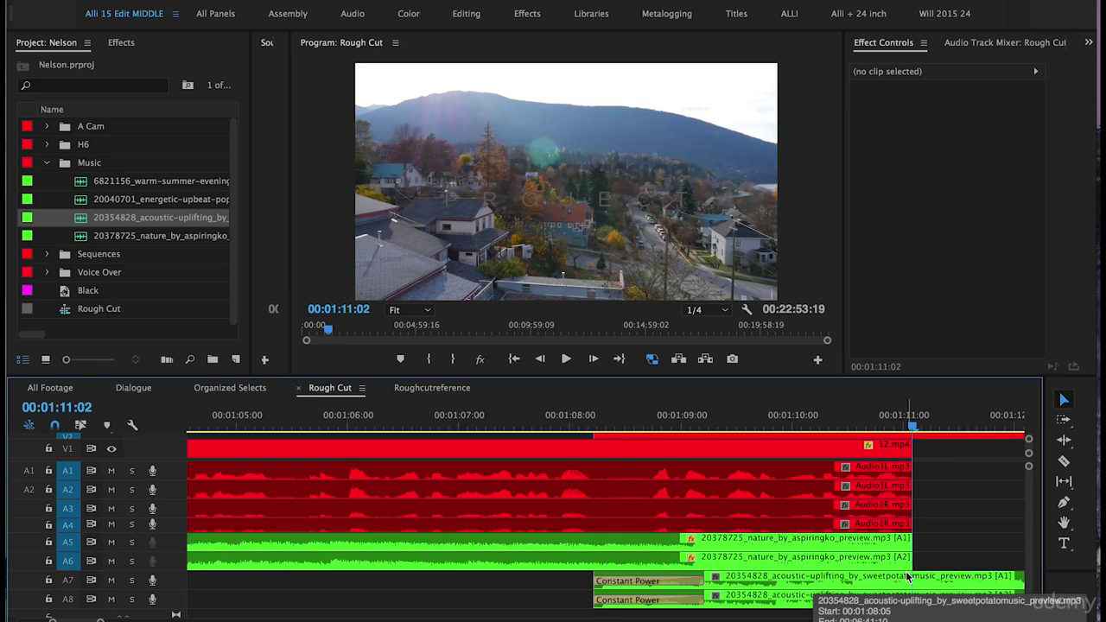
{"action": "key", "text": "ctrl+shift+d"}
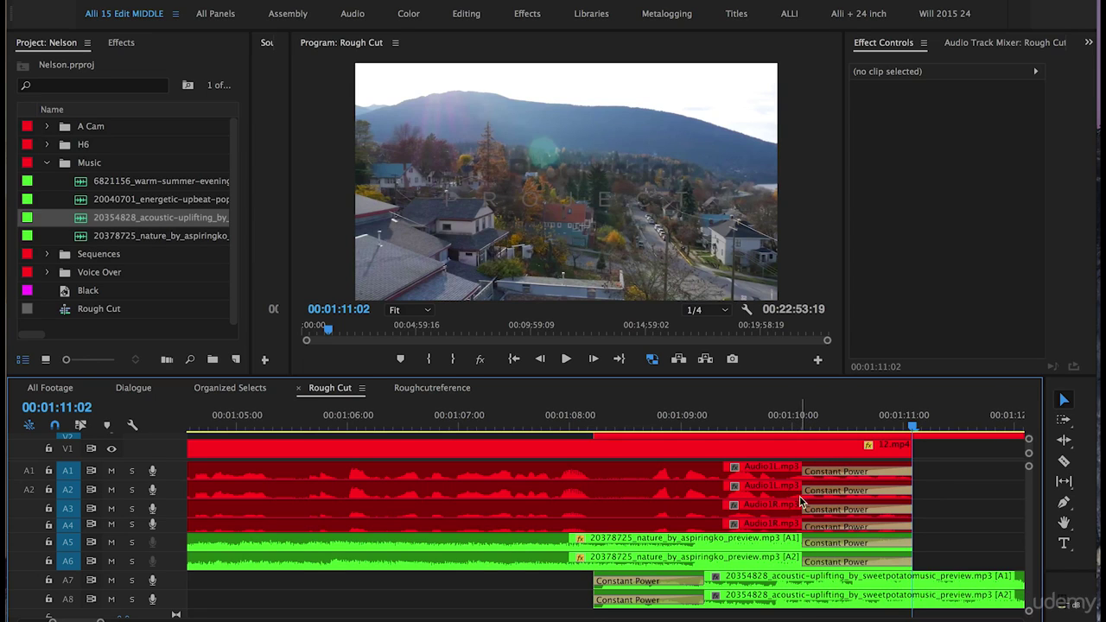
- Shorten the Constant Power fade-outs on the A1 to A4 interview audio to about two frames
{"action": "left_click_drag", "start_coordinate": [805, 472], "coordinate": [910, 490]}
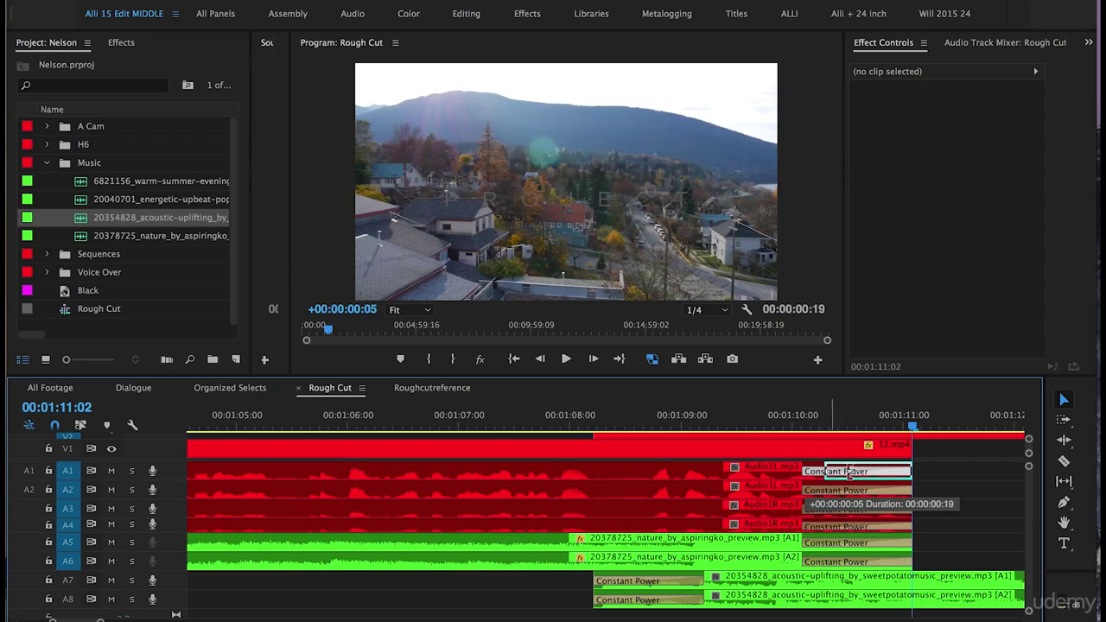
{"action": "left_click", "coordinate": [909, 490]}
{"action": "left_click_drag", "start_coordinate": [804, 510], "coordinate": [909, 525]}
{"action": "left_click_drag", "start_coordinate": [804, 544], "coordinate": [909, 543]}
{"action": "left_click_drag", "start_coordinate": [804, 562], "coordinate": [912, 562]}
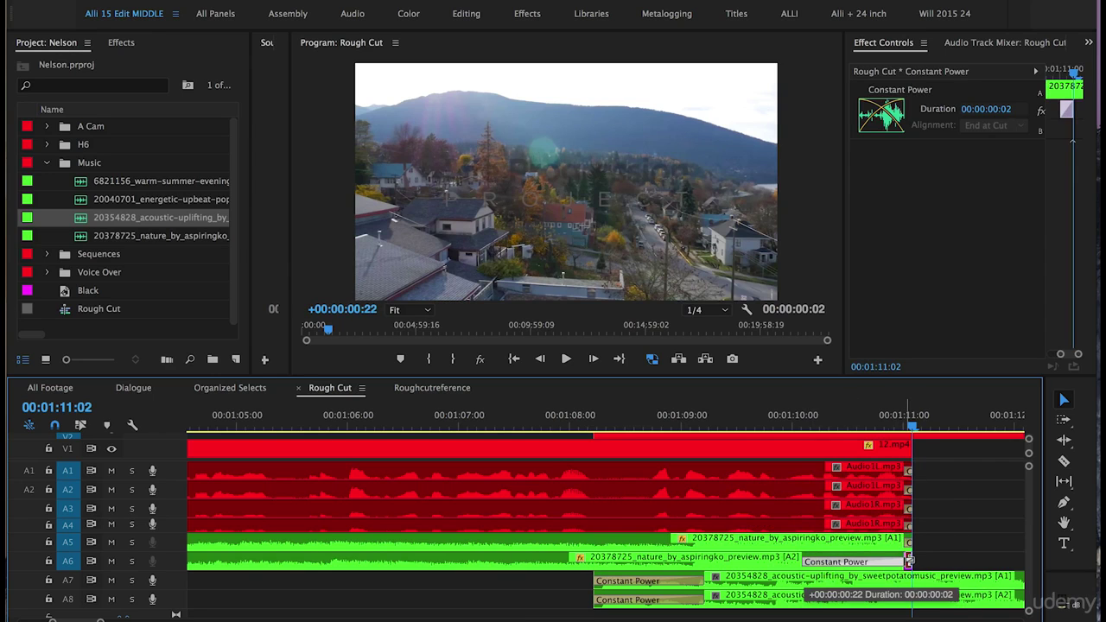
{"action": "key", "text": "ctrl+z"}
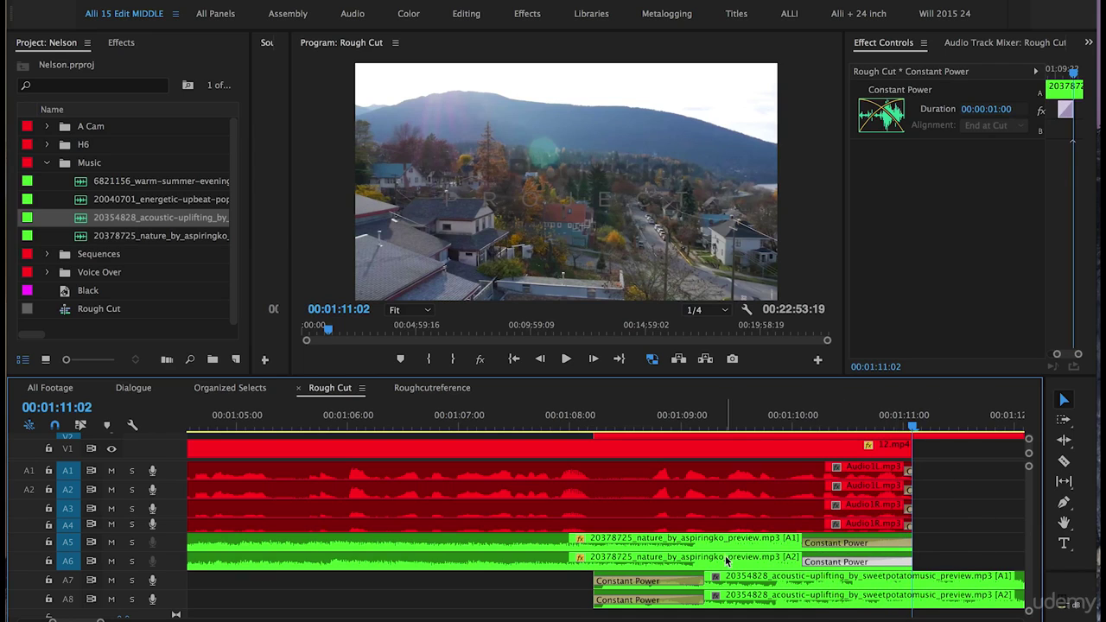
- Lengthen the nature fade-outs on A5 and A6 to about 00:00:02:21 and the acoustic-uplifting fade-ins on A7 and A8 to 00:00:02:20
{"action": "left_click_drag", "start_coordinate": [808, 538], "coordinate": [594, 537]}
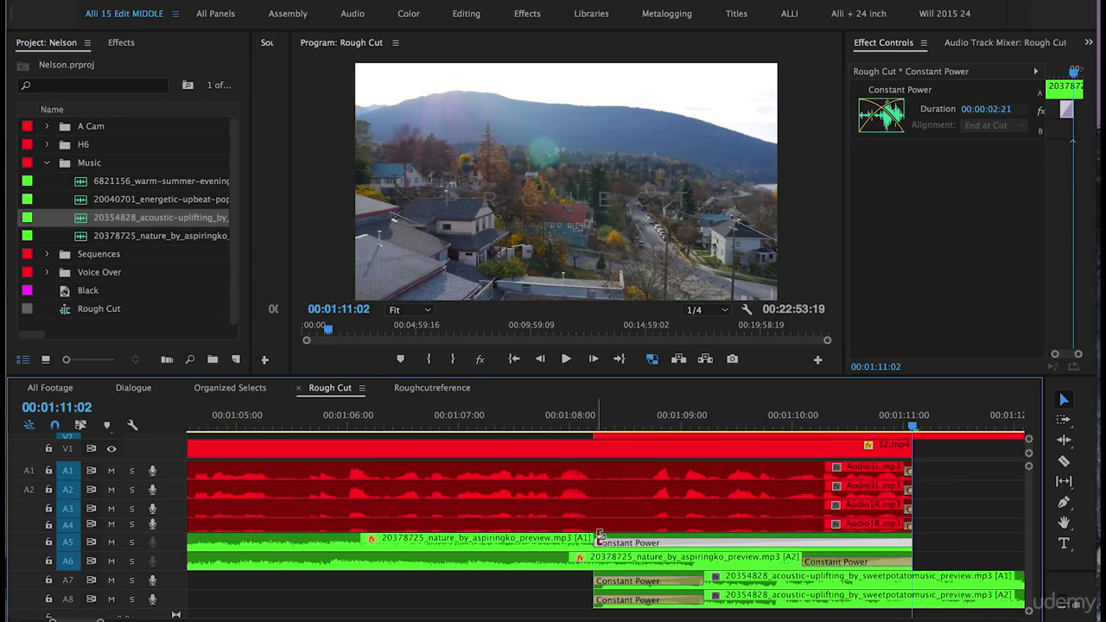
{"action": "left_click_drag", "start_coordinate": [805, 561], "coordinate": [595, 561]}
{"action": "left_click", "coordinate": [699, 581]}
{"action": "left_click_drag", "start_coordinate": [699, 581], "coordinate": [912, 598]}
- Play the music crossfade from about 00:01:08 through the end of 12.mp4 to check the transition
{"action": "key", "text": "minus"}
{"action": "key", "text": "minus"}
{"action": "key", "text": "minus"}
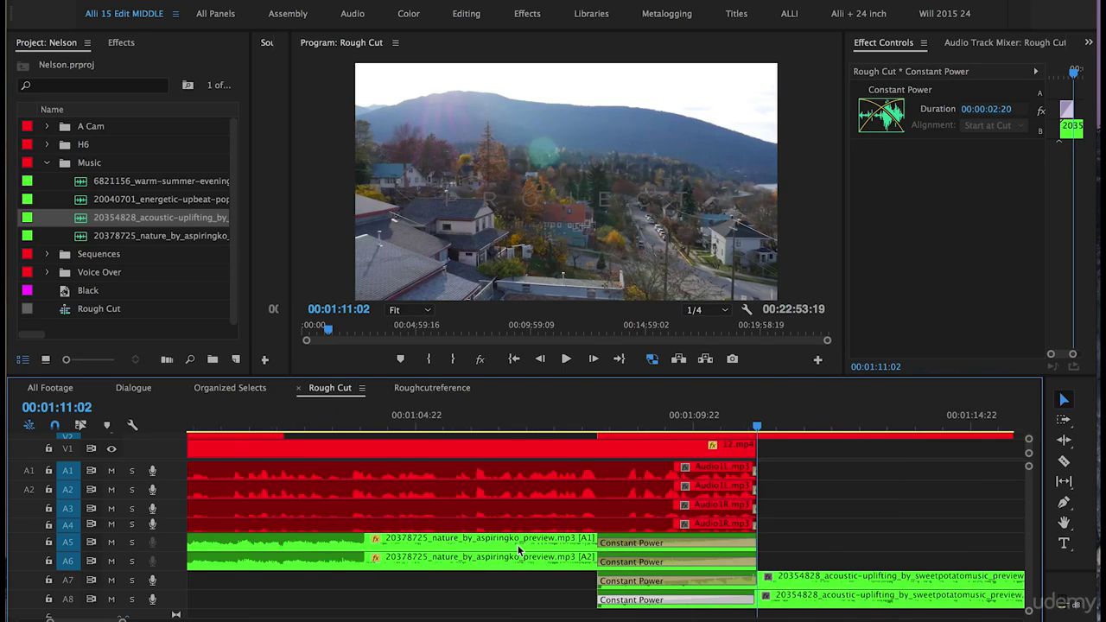
{"action": "left_click", "coordinate": [603, 422]}
{"action": "key", "text": "space"}
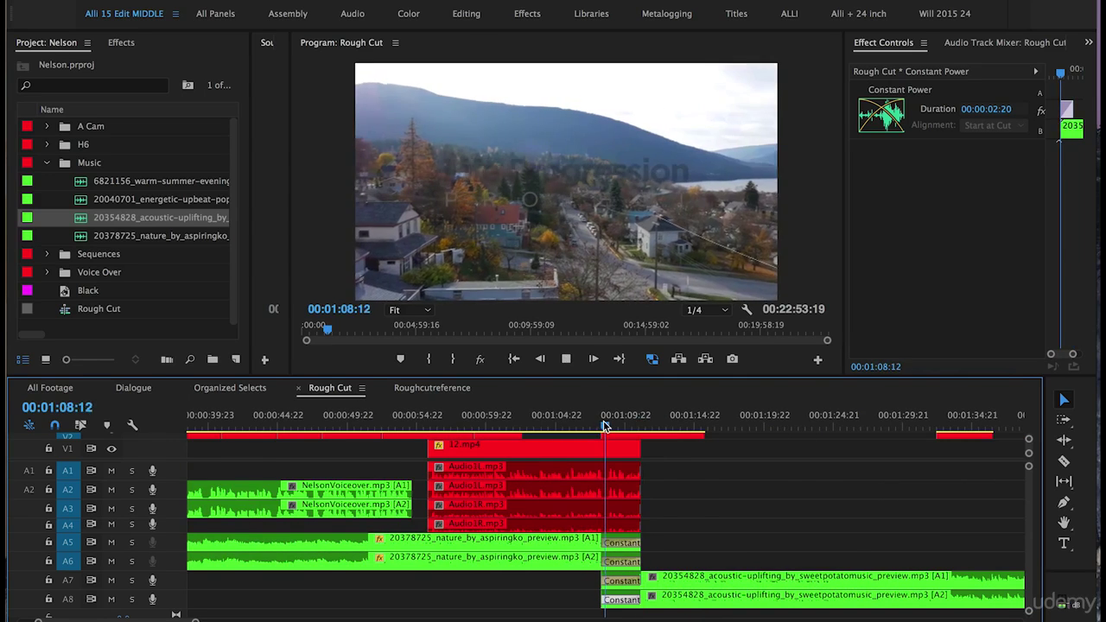
{"action": "key", "text": "equal"}
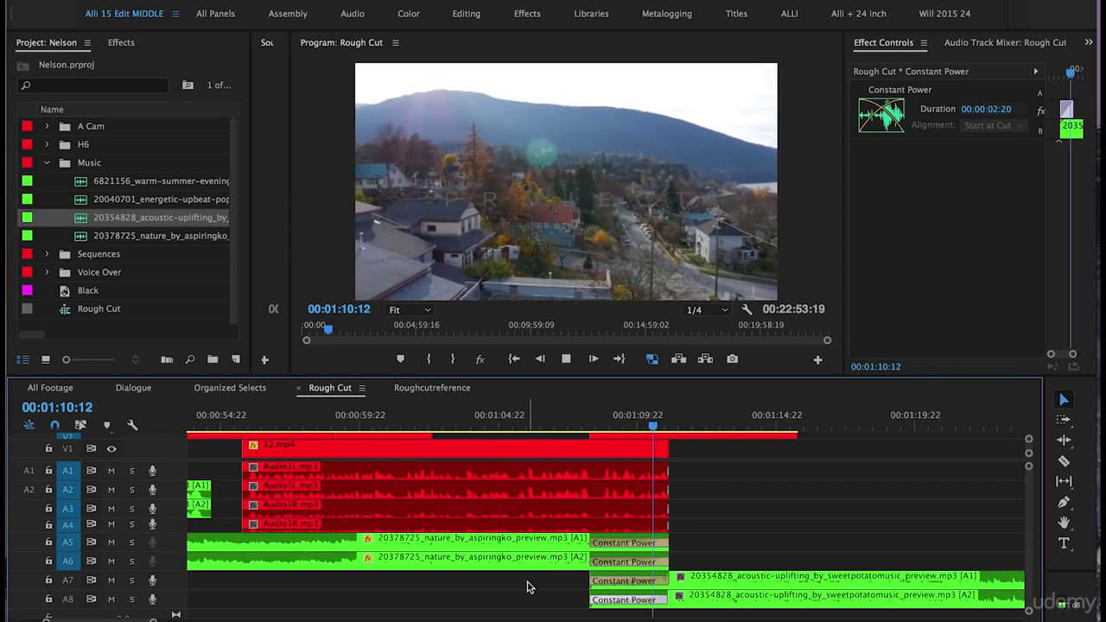
{"action": "key", "text": "space"}
- Expand A7 and draw a rising volume ramp with Pen keyframes, low at the music's start and normal by about 00:01:11:02
{"action": "left_click_drag", "start_coordinate": [174, 460], "coordinate": [174, 436]}
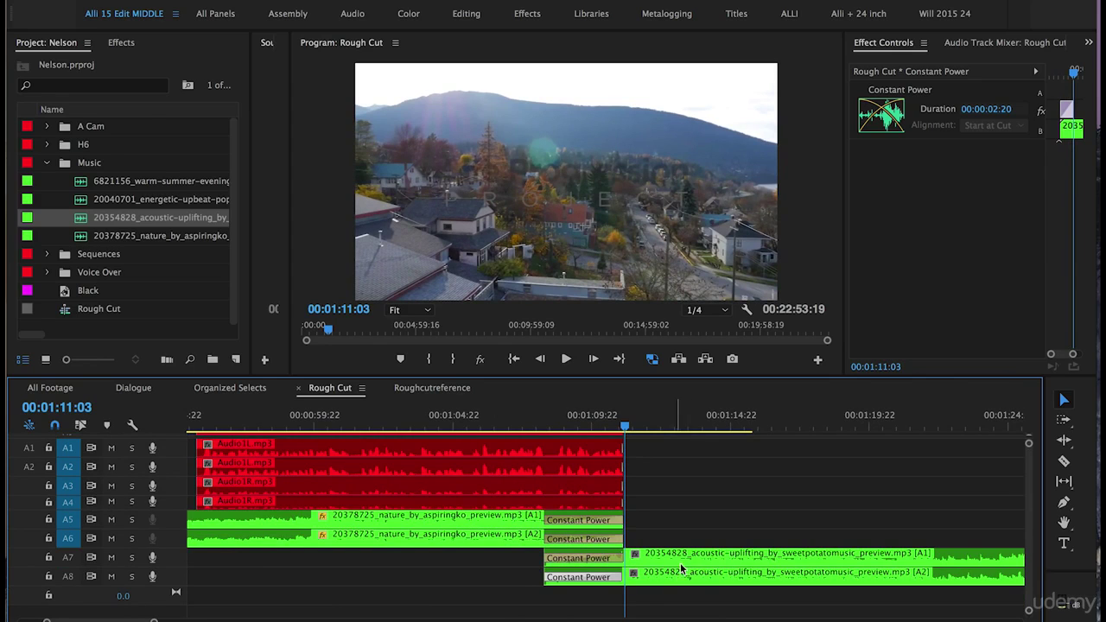
{"action": "left_click_drag", "start_coordinate": [172, 567], "coordinate": [173, 592]}
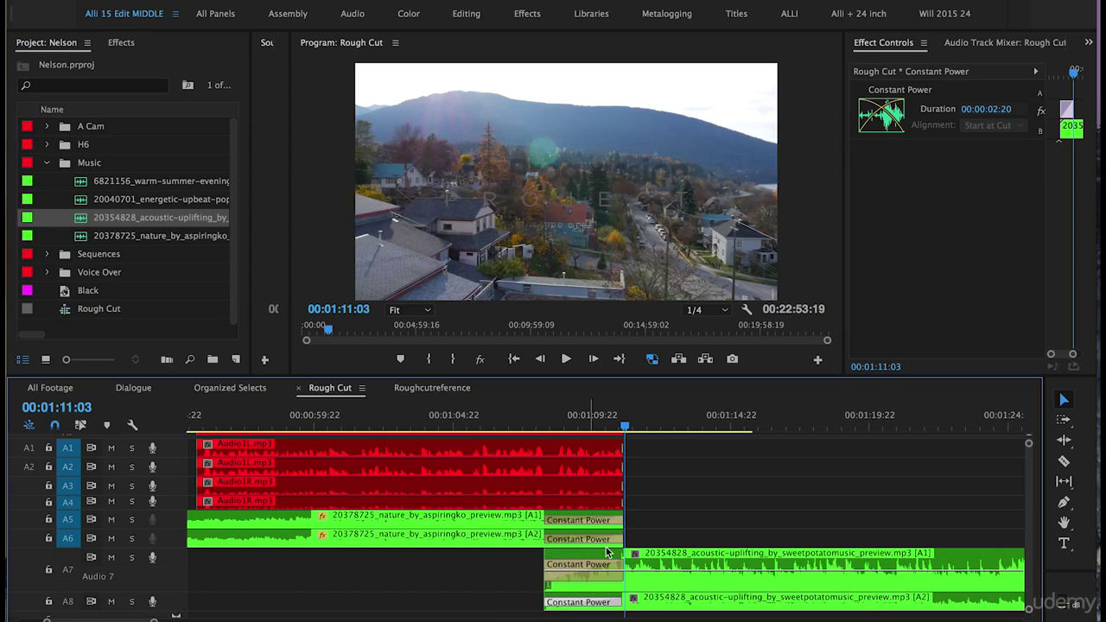
{"action": "key", "text": "="}
{"action": "key", "text": "="}
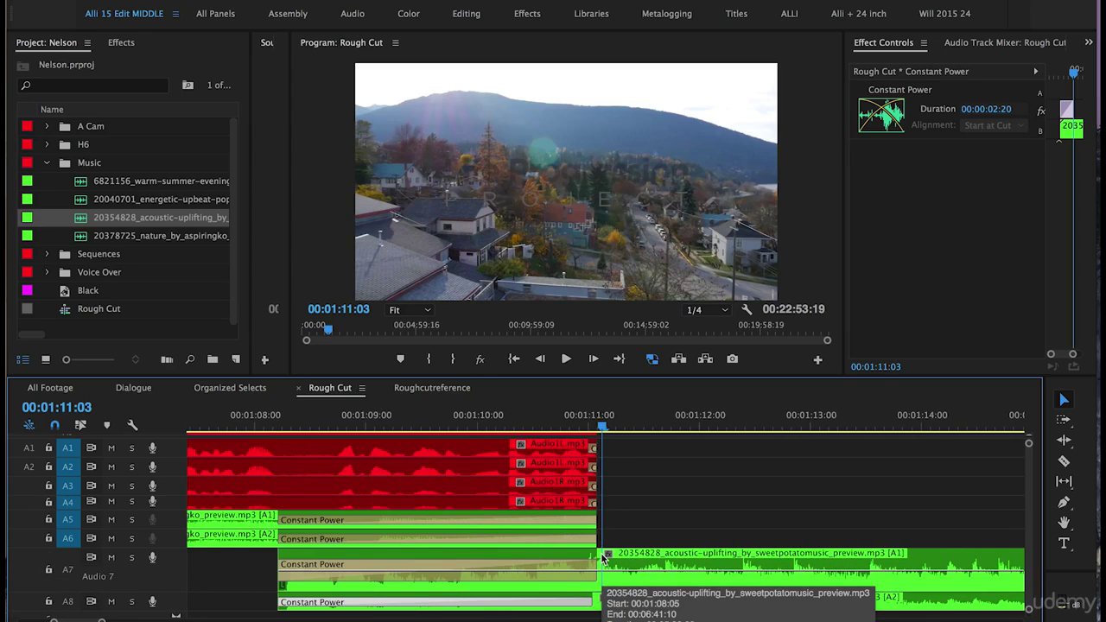
{"action": "key", "text": "p"}
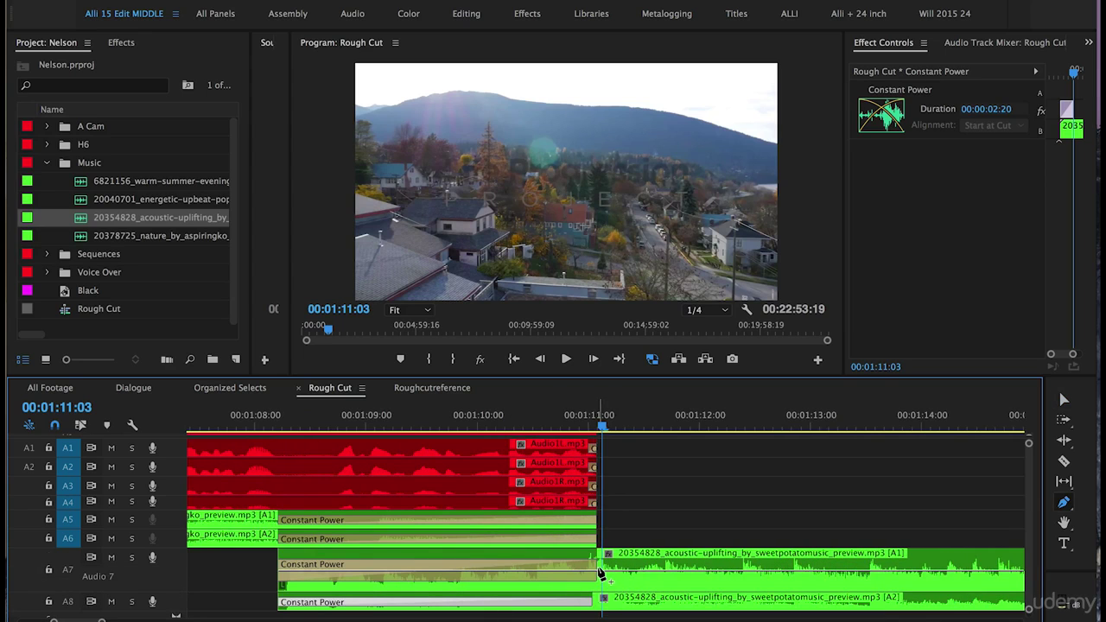
{"action": "left_click", "coordinate": [600, 574]}
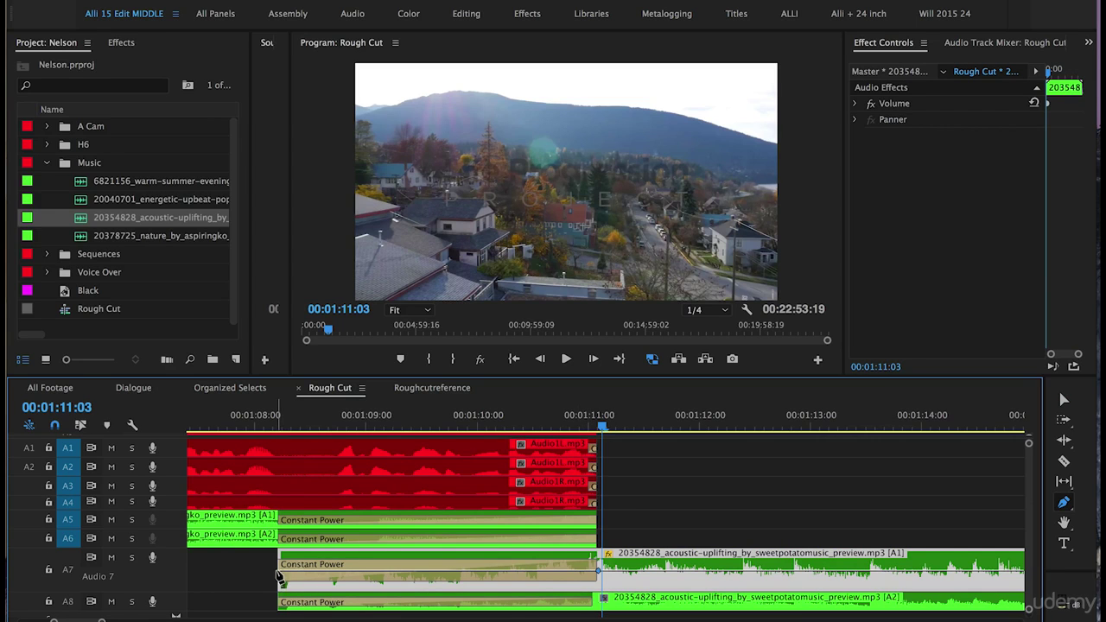
{"action": "left_click_drag", "start_coordinate": [281, 575], "coordinate": [284, 585]}
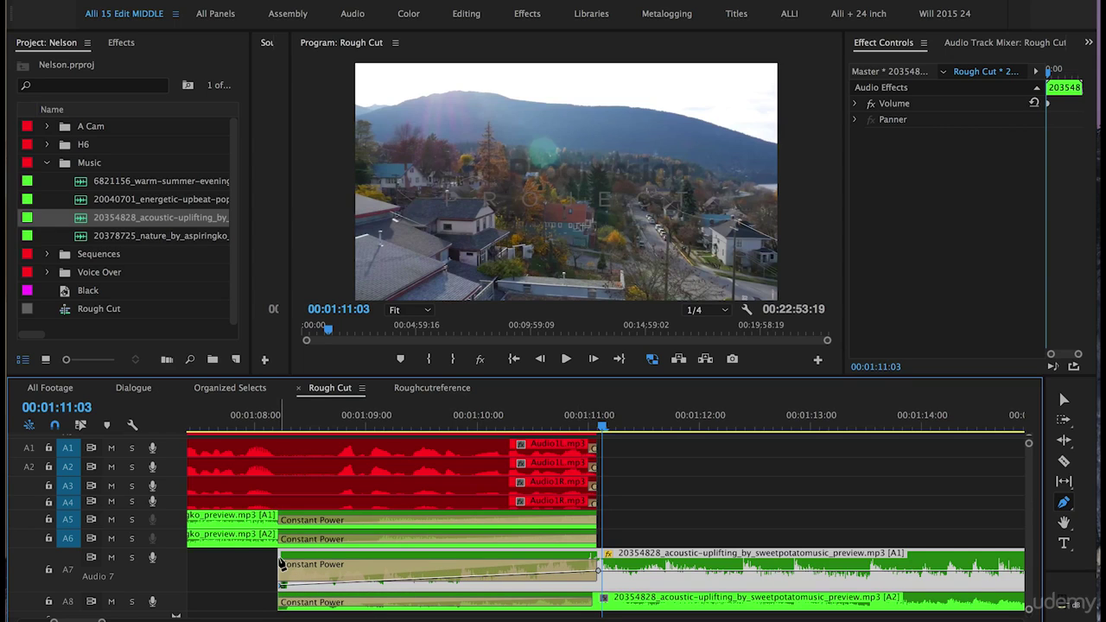
{"action": "key", "text": "v"}
- Copy the A7 music clip's Volume, Channel Volume and Panner attributes onto the A8 music clip, and expand track A8
{"action": "right_click", "coordinate": [690, 575]}
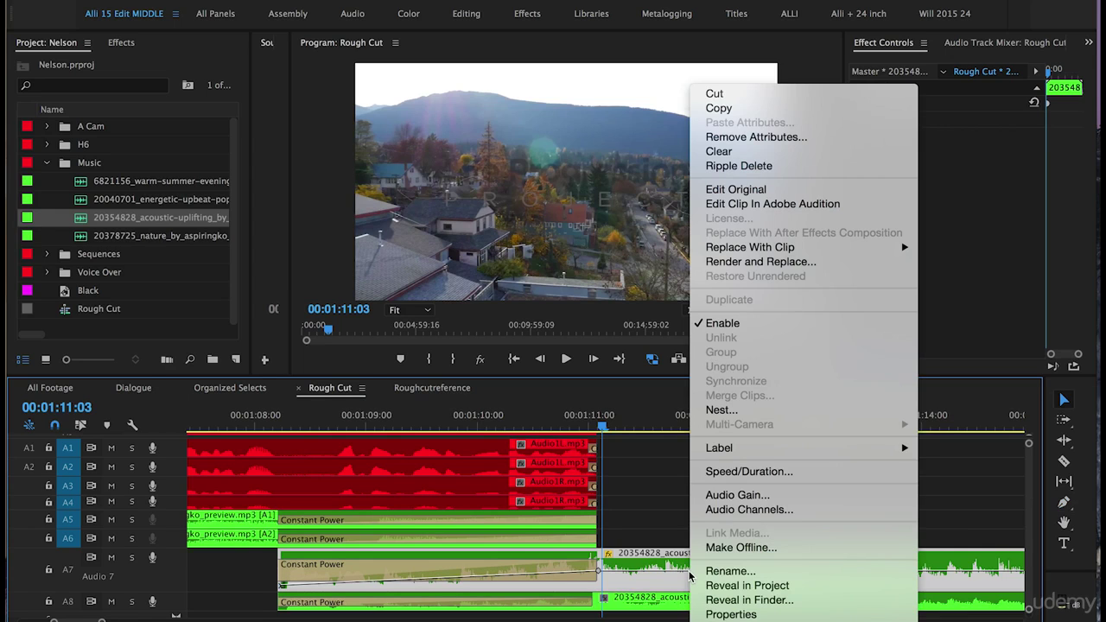
{"action": "left_click", "coordinate": [785, 108]}
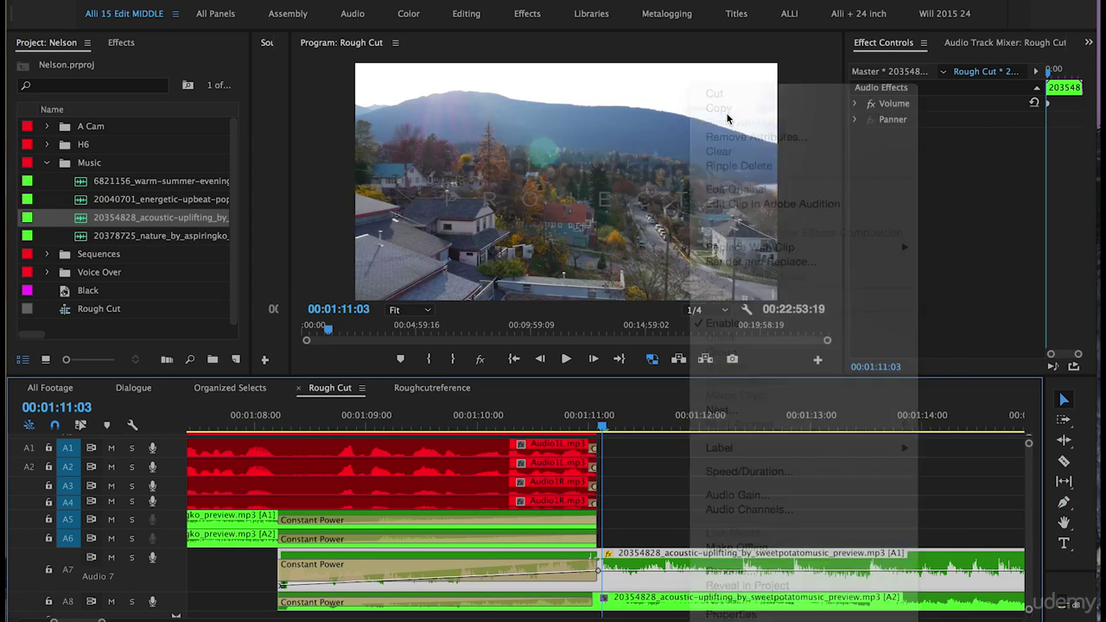
{"action": "right_click", "coordinate": [642, 605]}
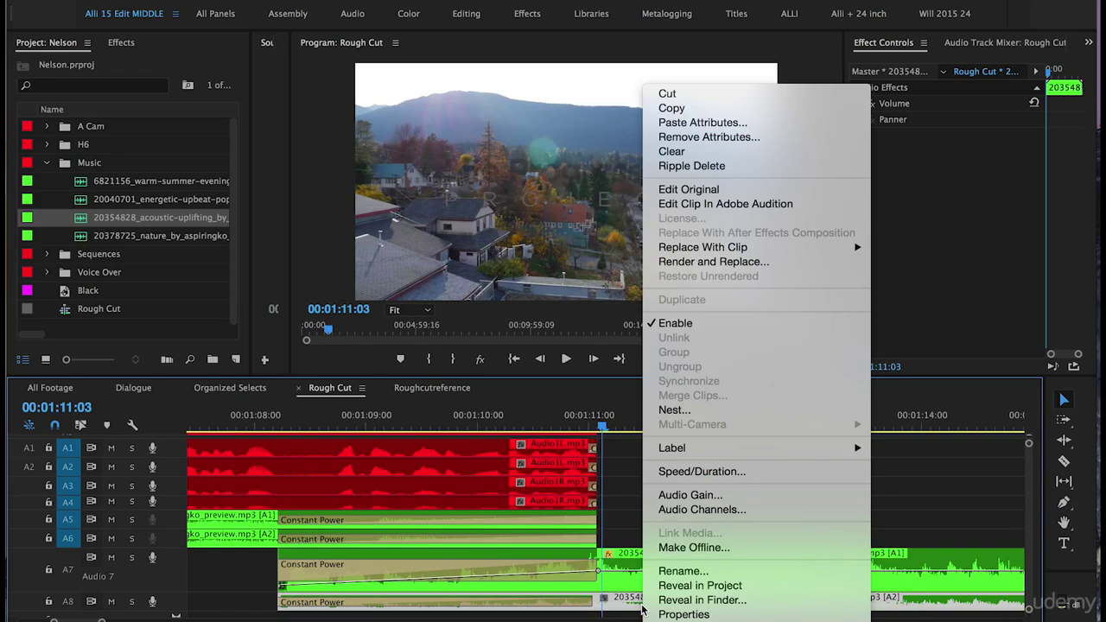
{"action": "left_click", "coordinate": [691, 122]}
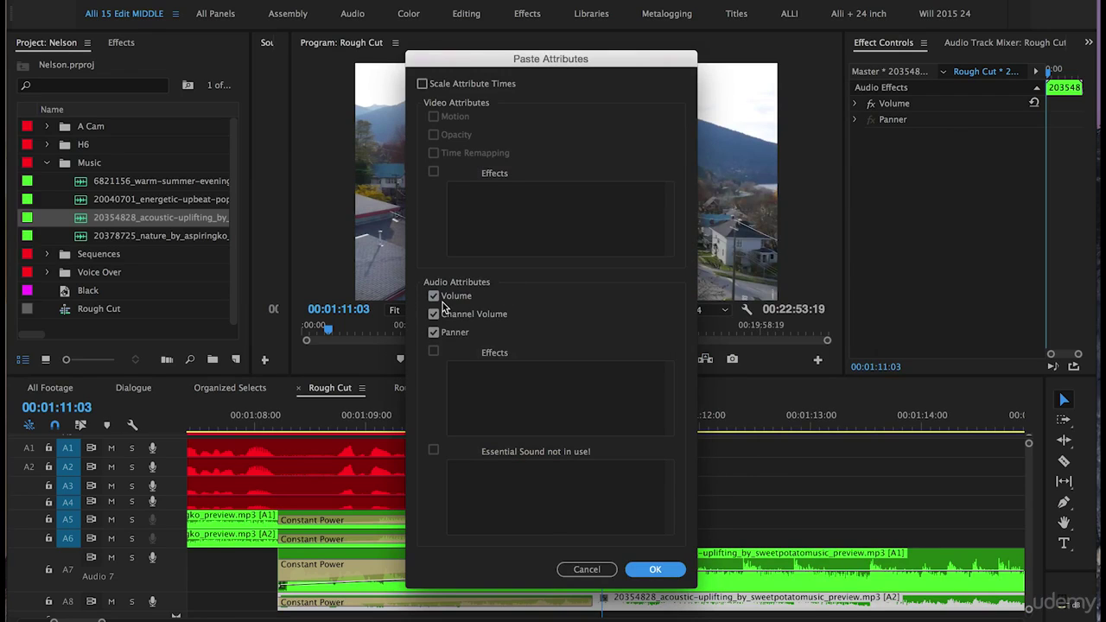
{"action": "left_click", "coordinate": [655, 569]}
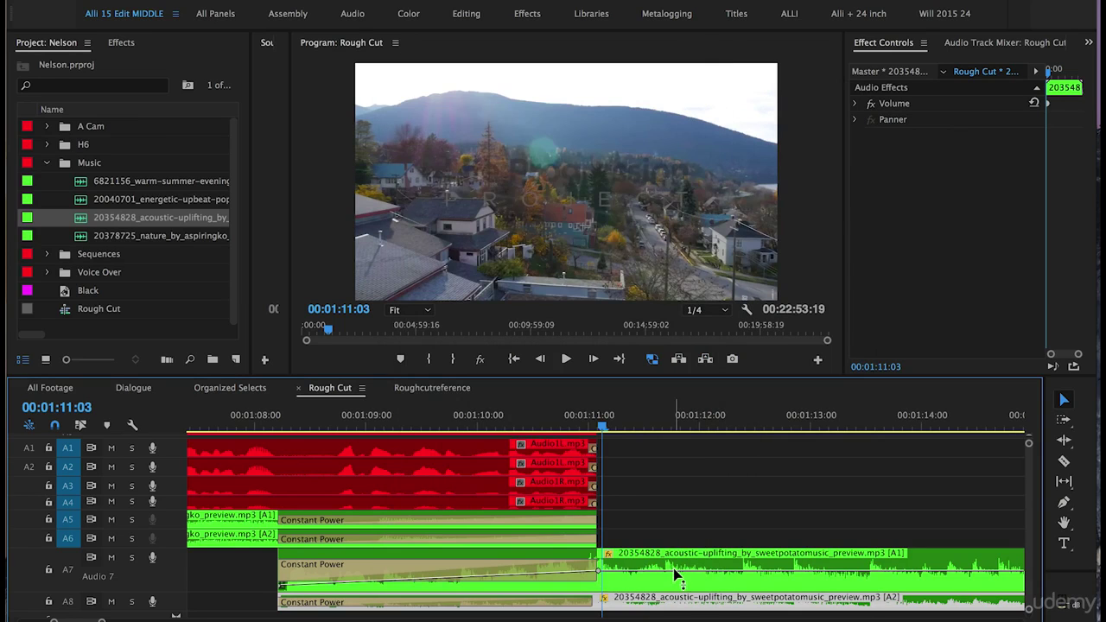
{"action": "double_click", "coordinate": [181, 544]}
{"action": "left_click_drag", "start_coordinate": [177, 580], "coordinate": [176, 603]}
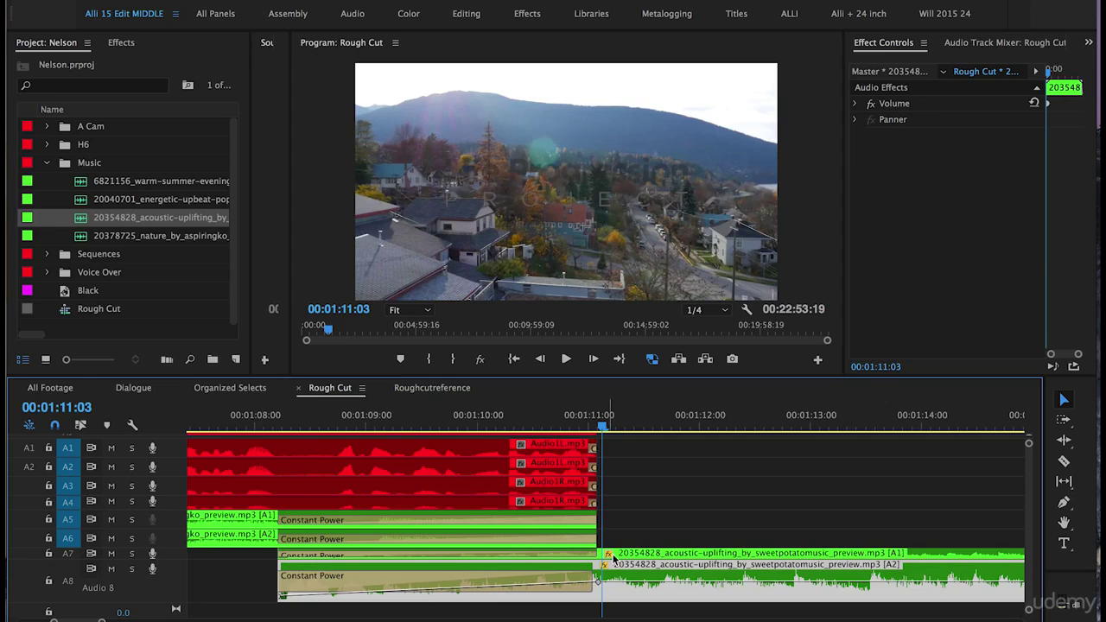
- Play the sequence from about 00:01:06 past the end of 12.mp4 to check the music crossfade with the volume ramp
{"action": "key", "text": "minus"}
{"action": "key", "text": "minus"}
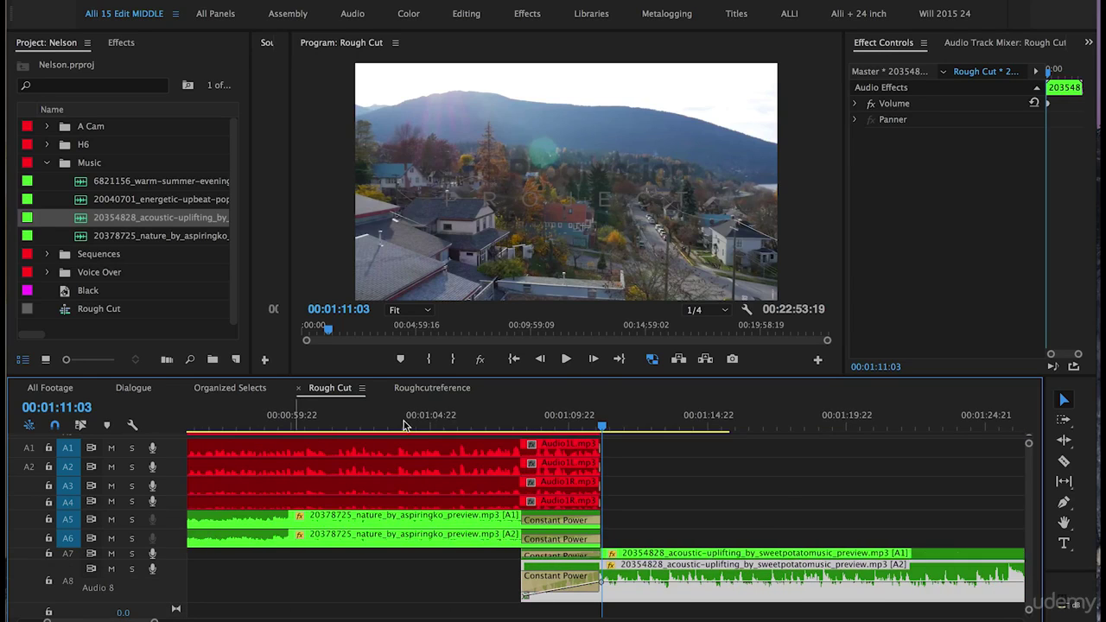
{"action": "left_click", "coordinate": [466, 417]}
{"action": "key", "text": "space"}
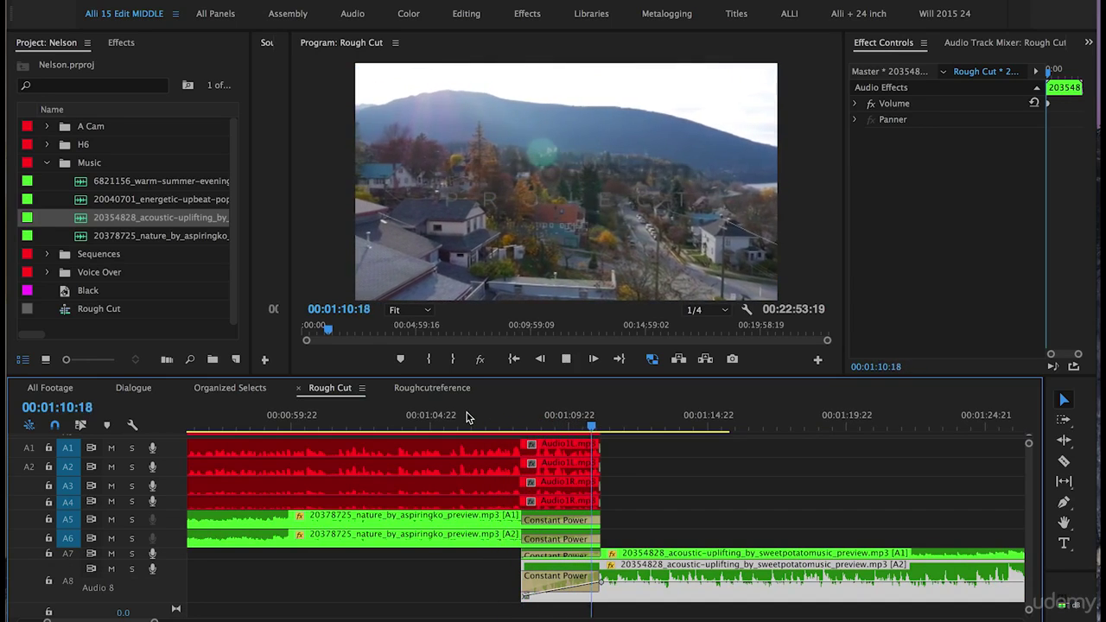
{"action": "key", "text": "space"}
- Place the playhead near the start of 13.mp4 at 00:01:08:06 and save the project
{"action": "left_click_drag", "start_coordinate": [170, 436], "coordinate": [170, 481]}
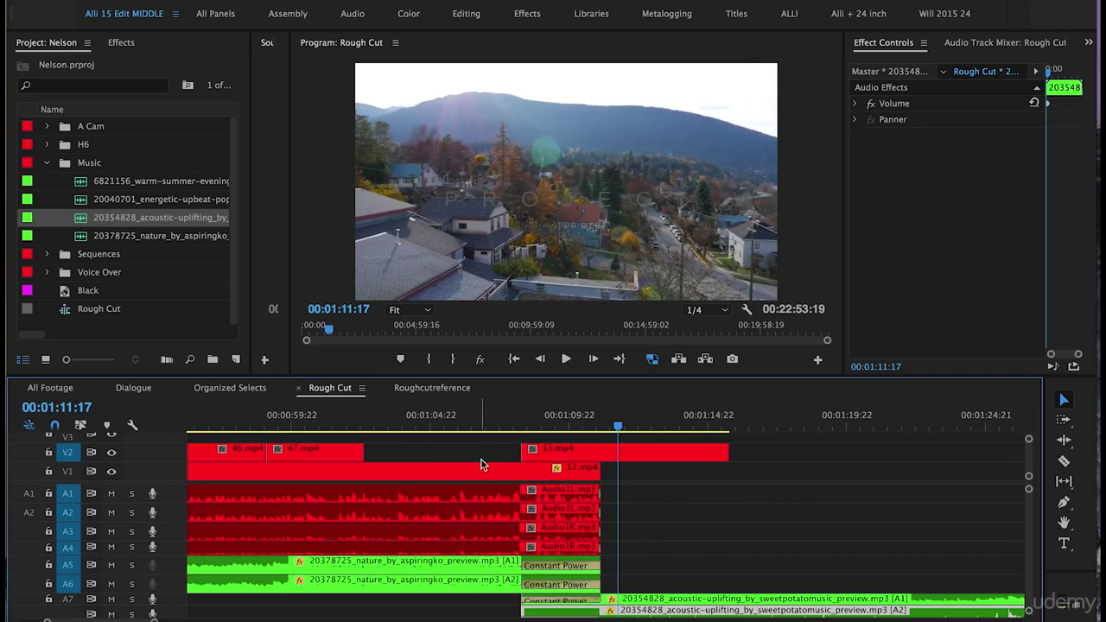
{"action": "left_click", "coordinate": [522, 419]}
{"action": "key", "text": "equal"}
{"action": "key", "text": "equal"}
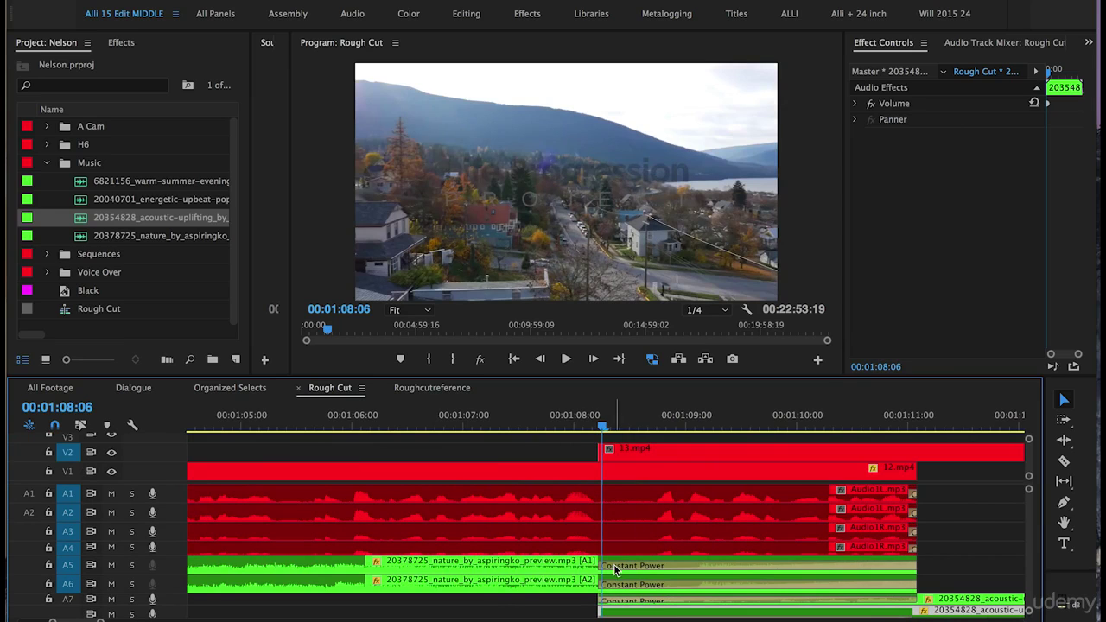
{"action": "key", "text": "ctrl+s"}
- Cut 12.mp4 on V1 and its interview audio on A1 to A4 at about 00:01:08:16
{"action": "key", "text": "c"}
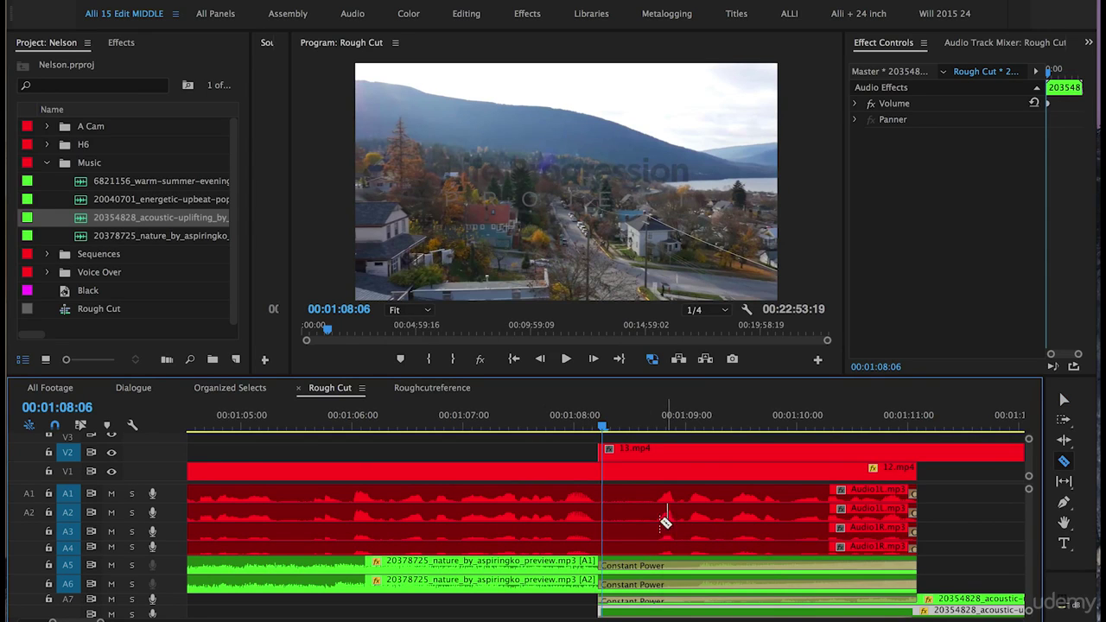
{"action": "left_click", "coordinate": [654, 547]}
{"action": "left_click", "coordinate": [654, 528]}
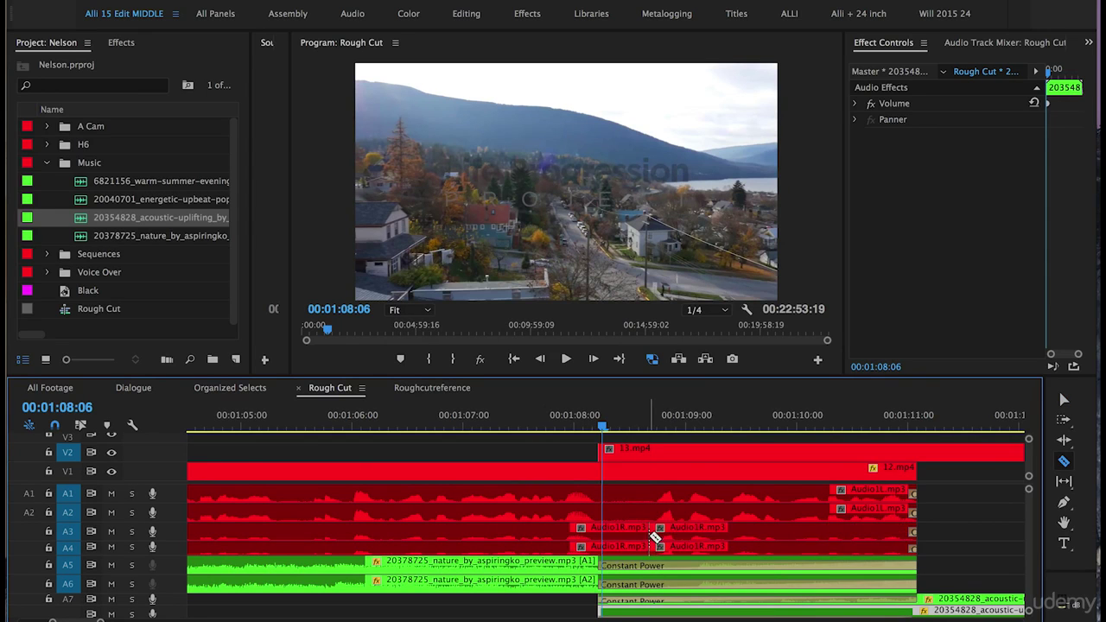
{"action": "left_click", "coordinate": [654, 512]}
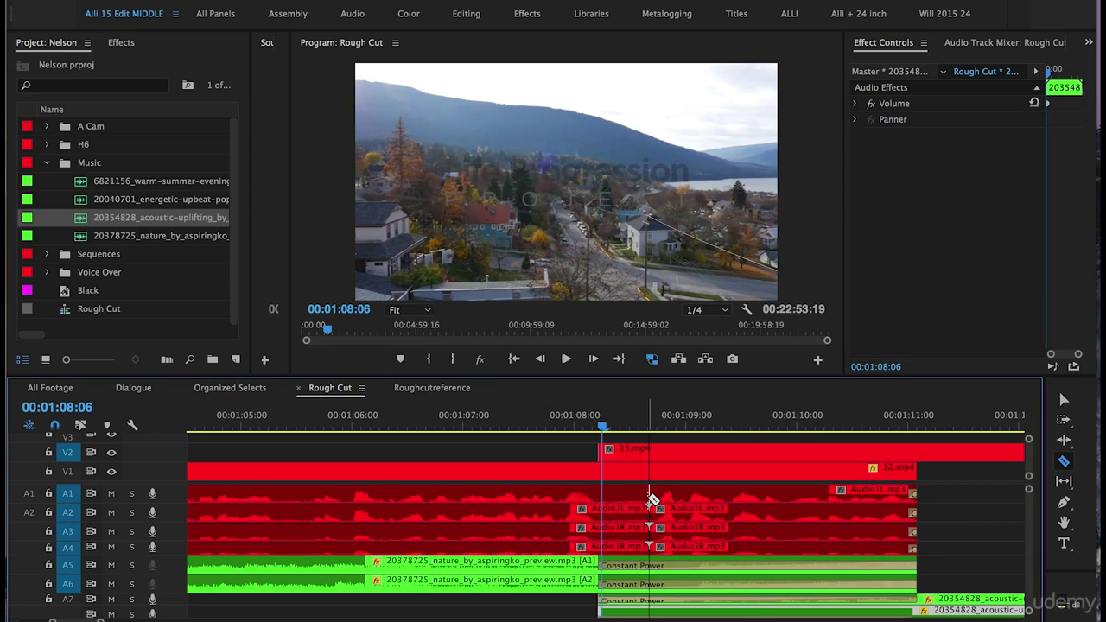
{"action": "left_click", "coordinate": [654, 494]}
{"action": "left_click", "coordinate": [652, 472]}
{"action": "key", "text": "v"}
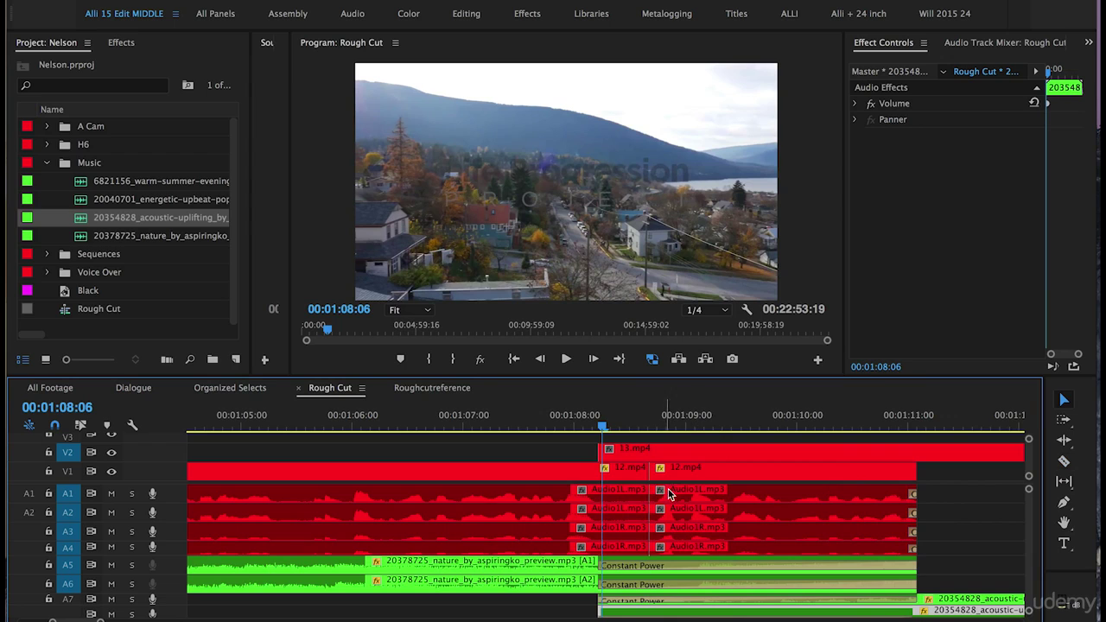
- Move the second piece of 12.mp4 and its interview audio earlier to start at 00:01:08:06, and play across the cut
{"action": "left_click", "coordinate": [788, 527]}
{"action": "left_click_drag", "start_coordinate": [717, 486], "coordinate": [687, 495]}
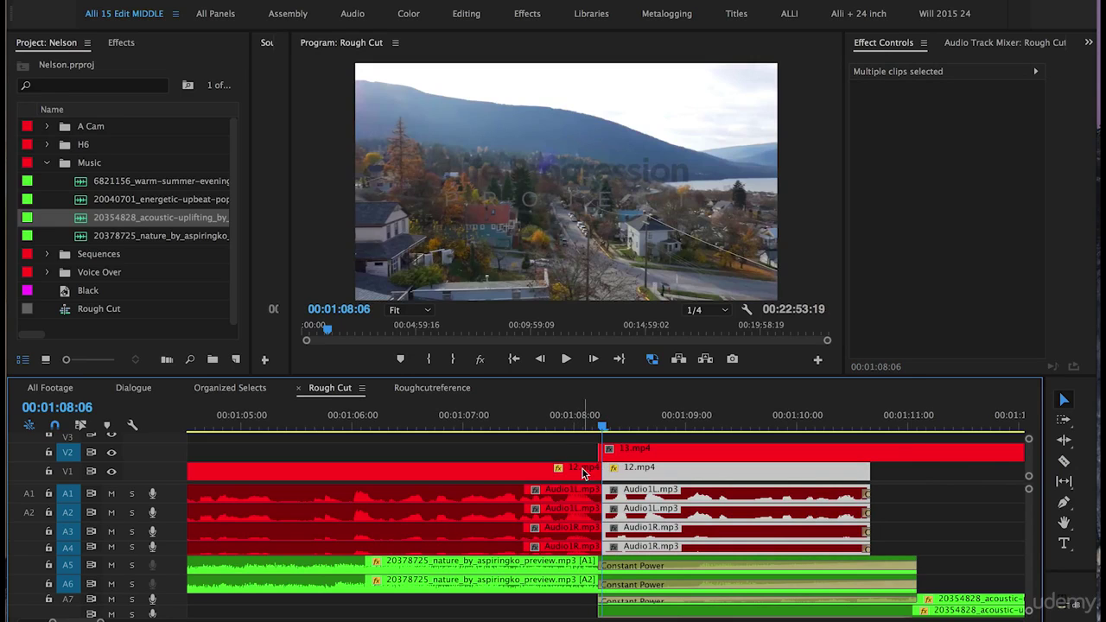
{"action": "key", "text": "minus"}
{"action": "left_click", "coordinate": [481, 418]}
{"action": "key", "text": "space"}
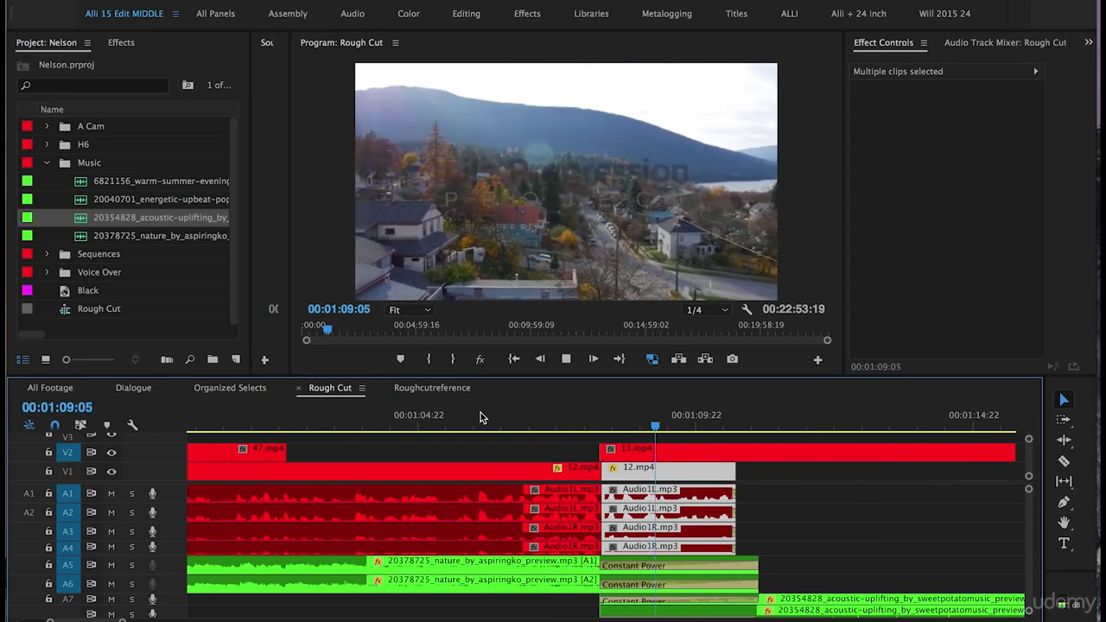
{"action": "key", "text": "space"}
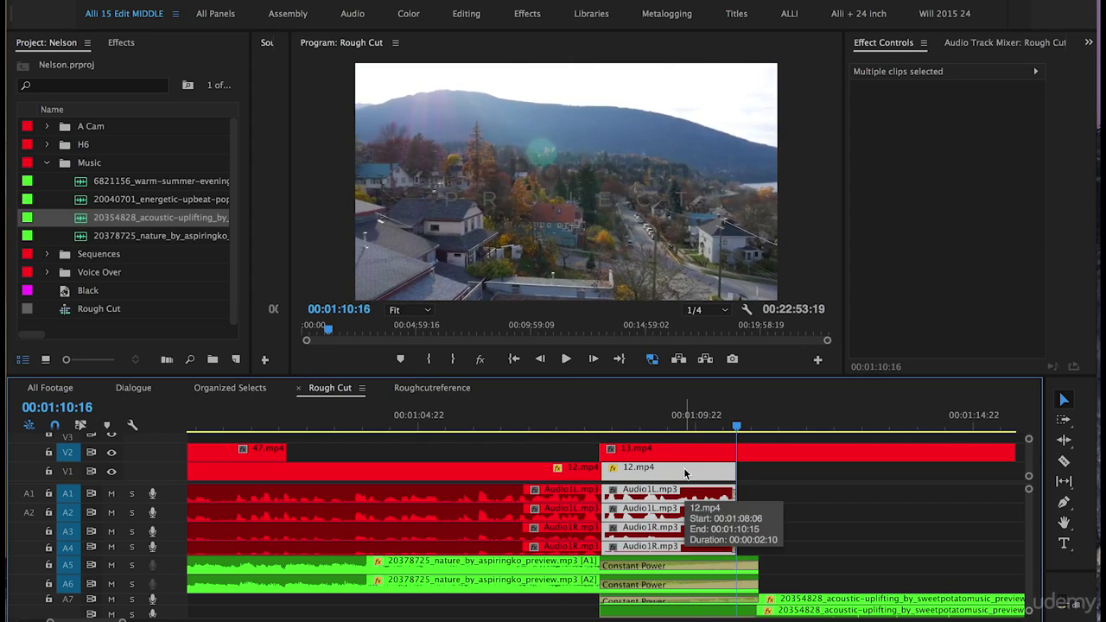
- Nudge the second 12.mp4 piece and its audio a few frames later and extend its start back to the end of the first piece
{"action": "key", "text": "alt+Right"}
{"action": "key", "text": "alt+Right"}
{"action": "key", "text": "alt+Right"}
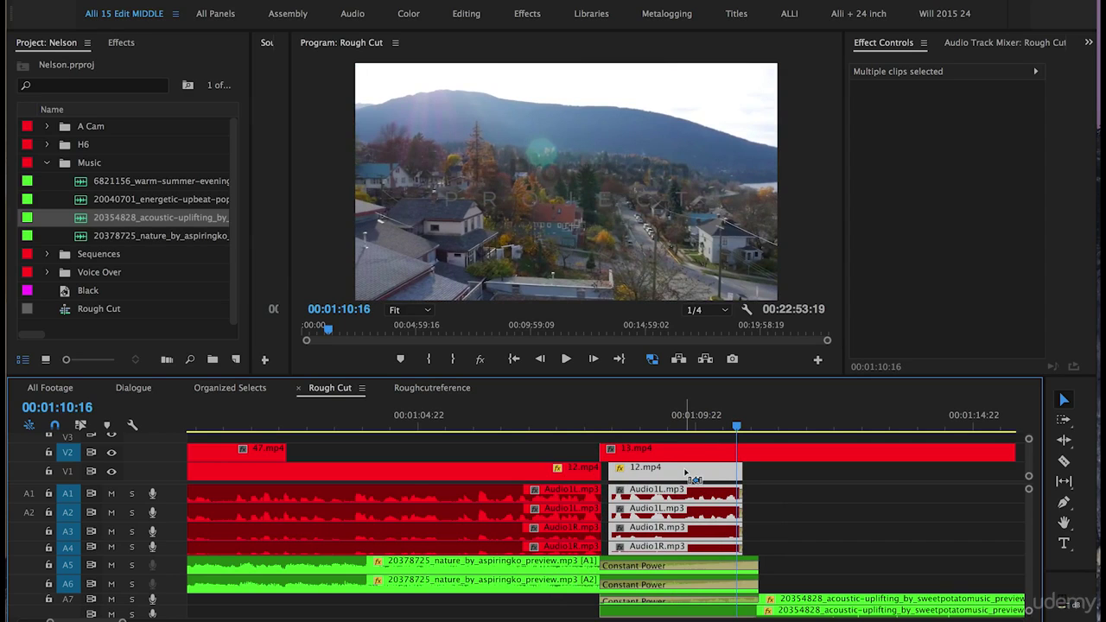
{"action": "key", "text": "alt+Right"}
{"action": "key", "text": "alt+Right"}
{"action": "key", "text": "alt+Right"}
{"action": "left_click_drag", "start_coordinate": [616, 474], "coordinate": [604, 474]}
- Play from just before the 12.mp4 cut to the end of its second piece to check the interview audio
{"action": "left_click", "coordinate": [563, 421]}
{"action": "key", "text": "space"}
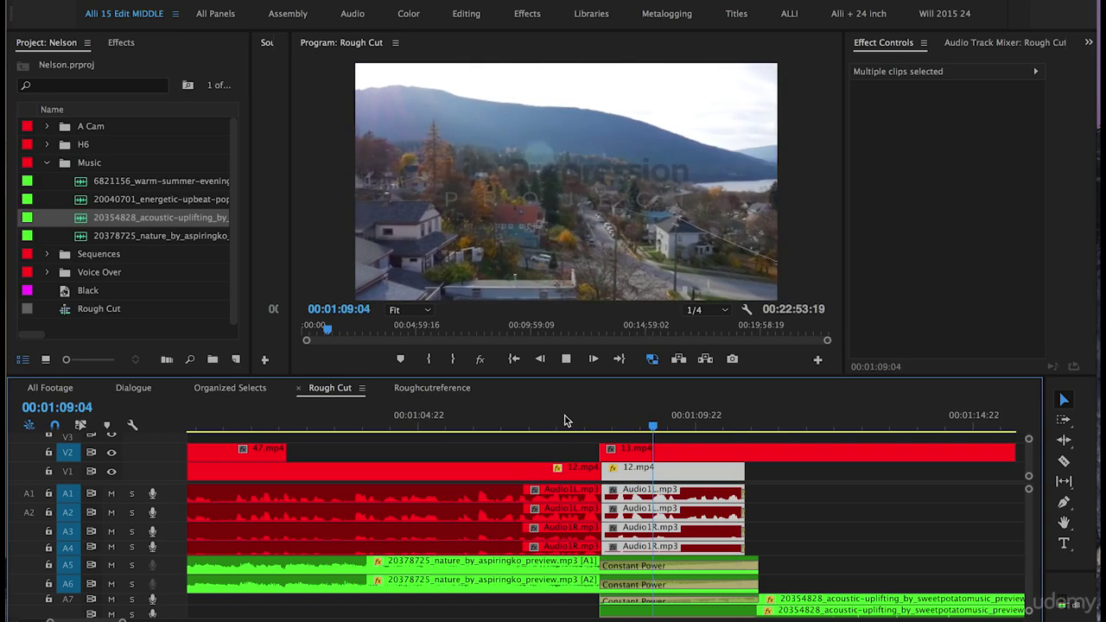
{"action": "key", "text": "space"}
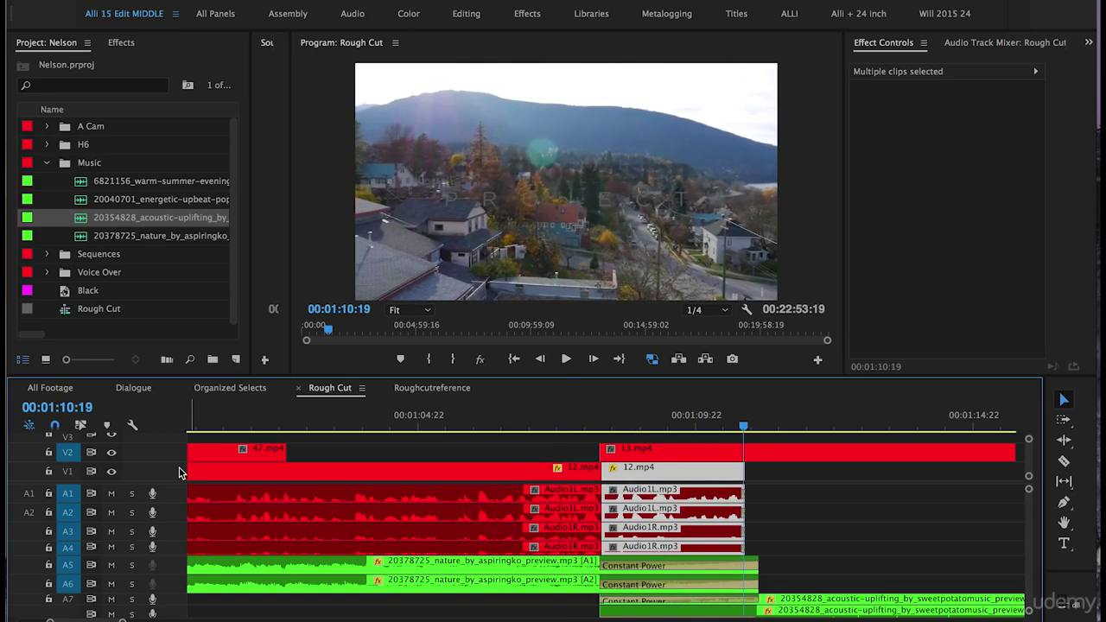
- Make track A7 taller and shift the A8 music clip's volume-ramp end keyframe later to about 00:01:12:10
{"action": "scroll", "coordinate": [174, 483], "scroll_direction": "down", "scroll_amount": 2}
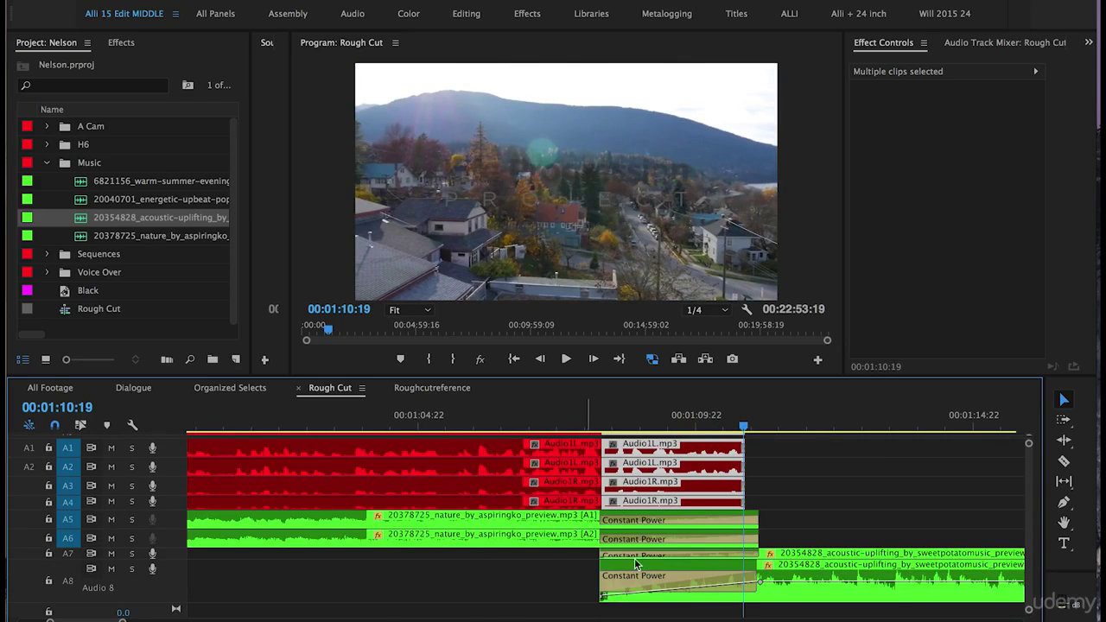
{"action": "left_click_drag", "start_coordinate": [175, 557], "coordinate": [176, 572]}
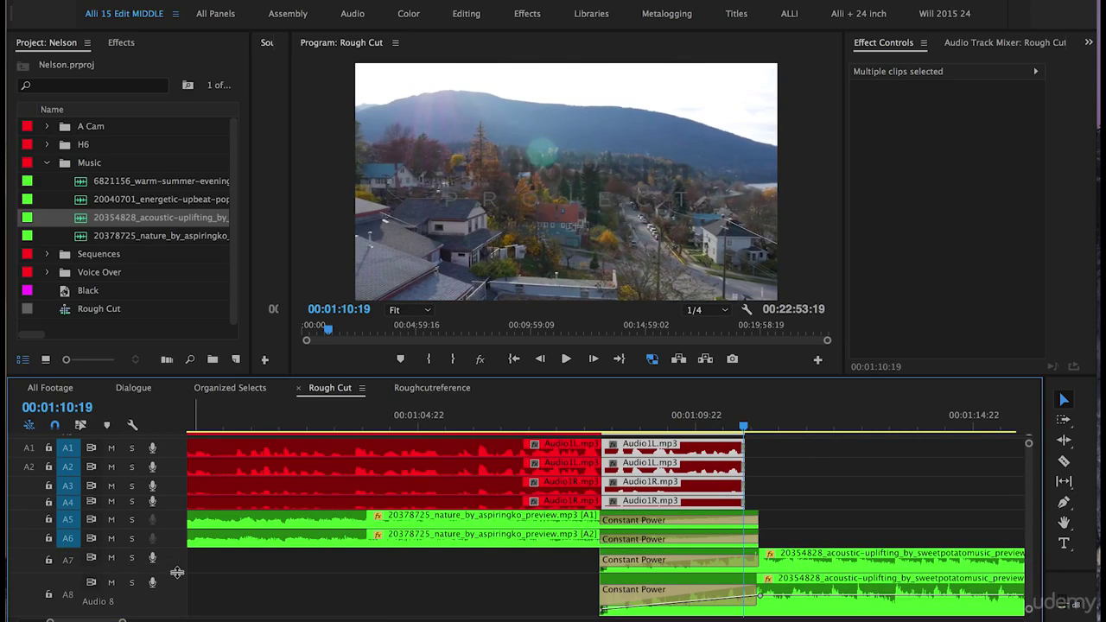
{"action": "left_click", "coordinate": [759, 596]}
{"action": "left_click_drag", "start_coordinate": [763, 595], "coordinate": [836, 596]}
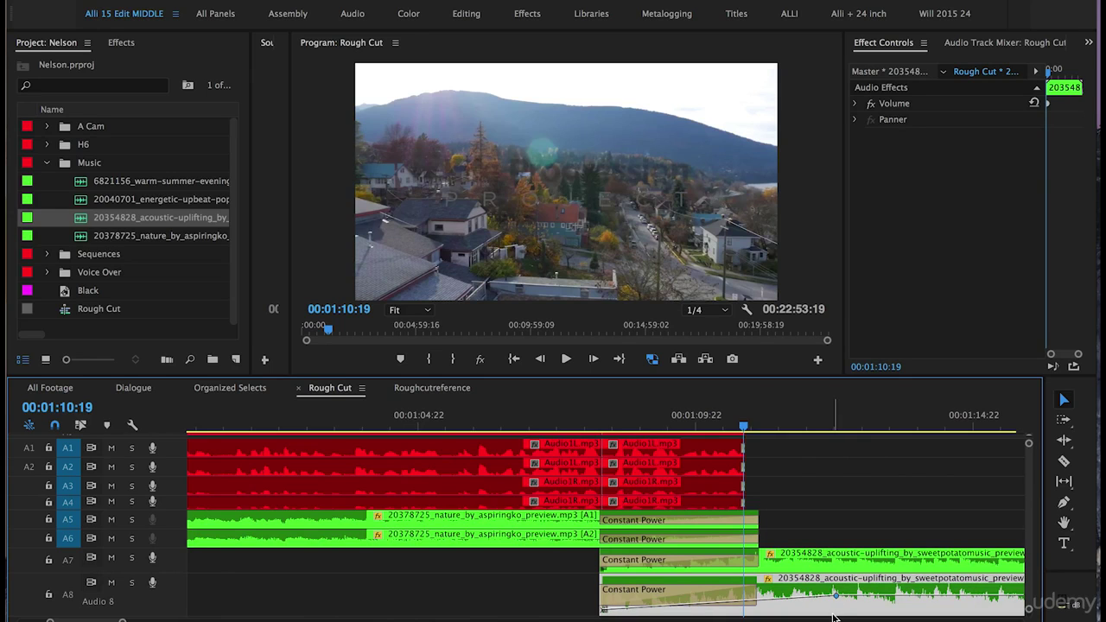
- Copy the A8 music clip's Volume, Channel Volume and Panner attributes onto the A7 music clip, and slightly reduce the track height
{"action": "right_click", "coordinate": [793, 592]}
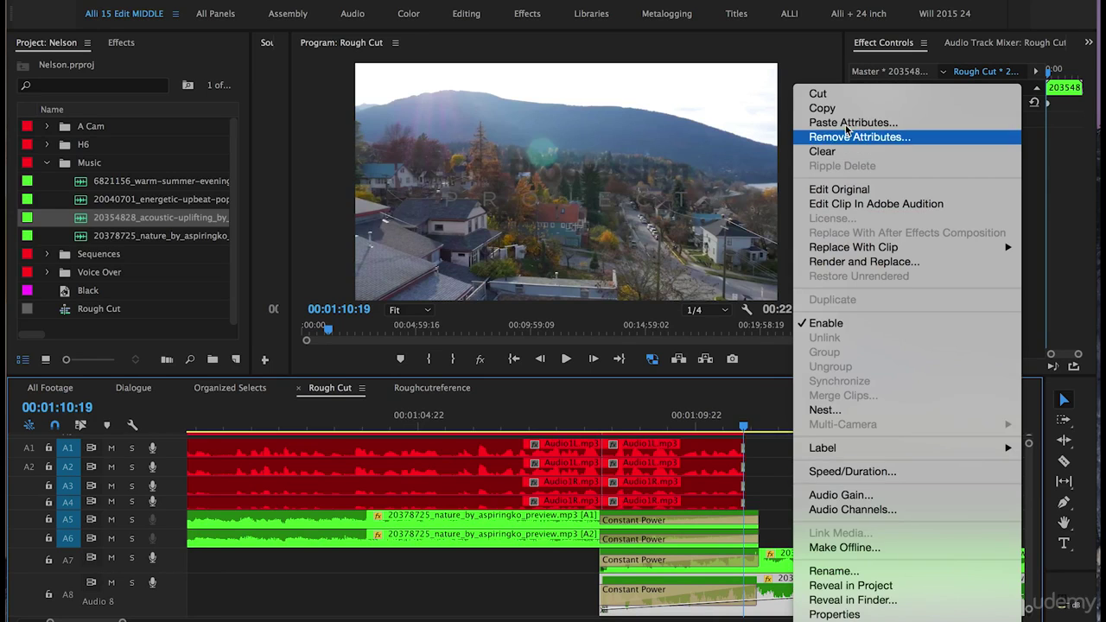
{"action": "key", "text": "Escape"}
{"action": "right_click", "coordinate": [798, 565]}
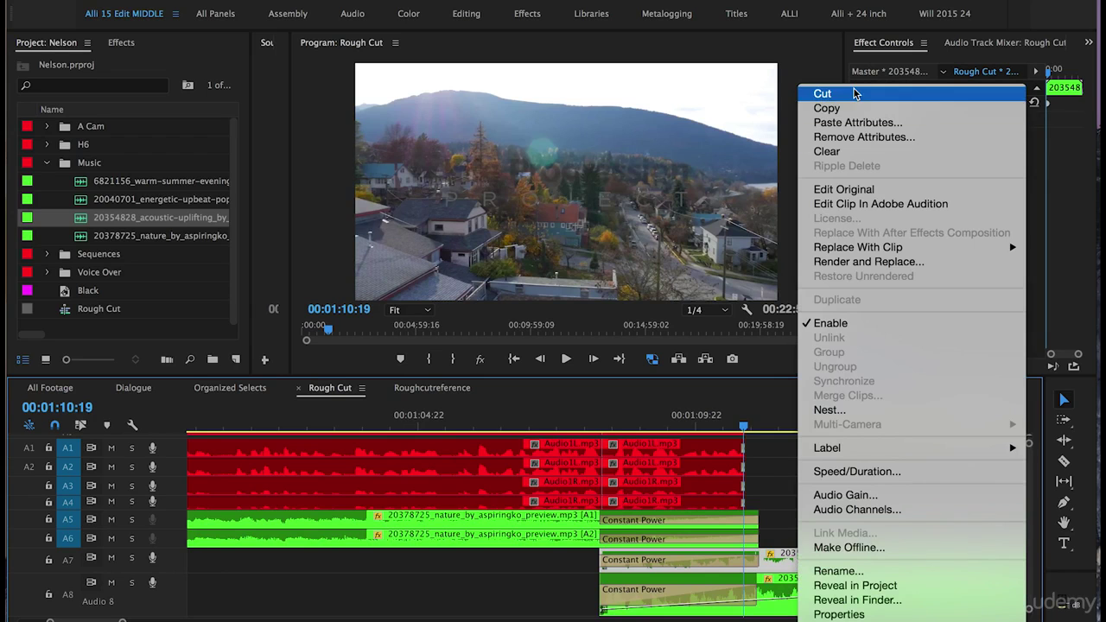
{"action": "left_click", "coordinate": [851, 124]}
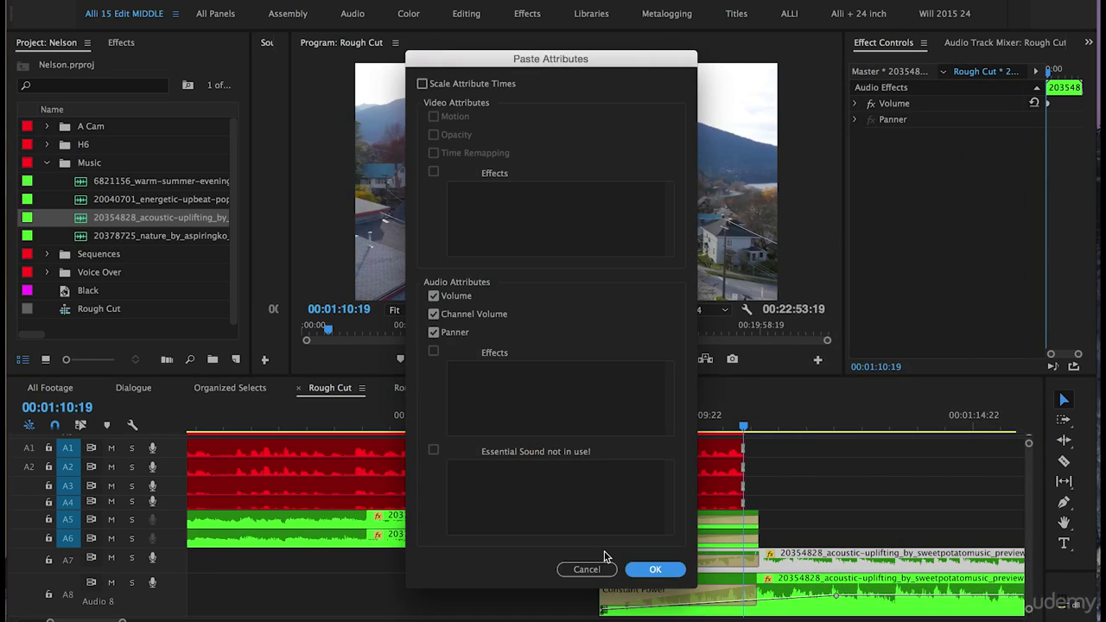
{"action": "left_click", "coordinate": [653, 568]}
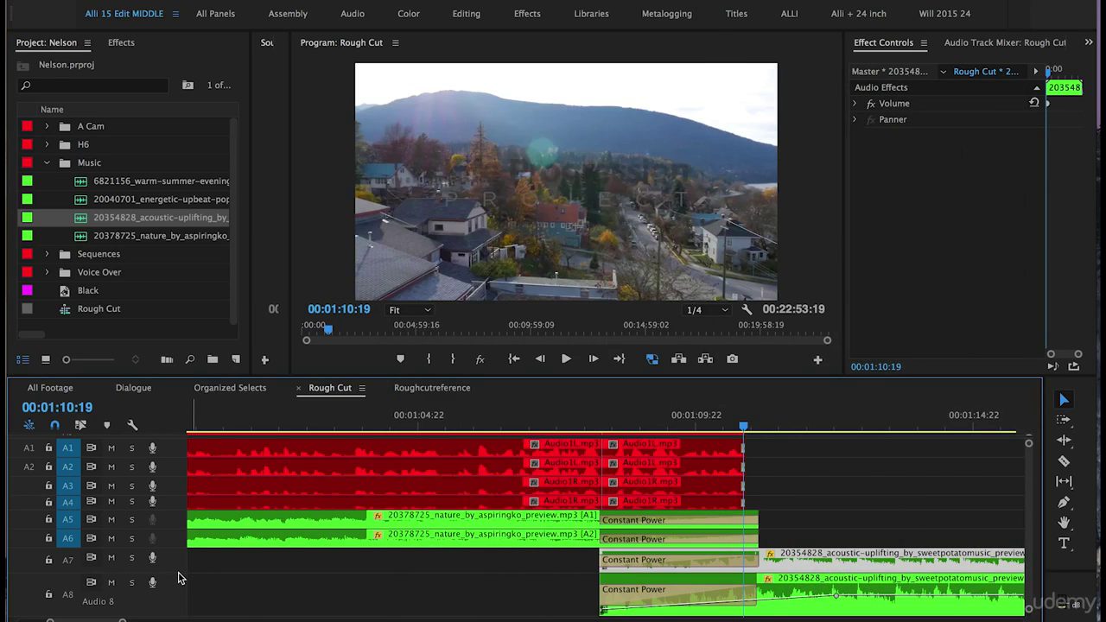
{"action": "mouse_move", "coordinate": [177, 573]}
{"action": "left_mouse_down"}
{"action": "mouse_move", "coordinate": [176, 604]}
{"action": "mouse_move", "coordinate": [177, 570]}
{"action": "left_mouse_up"}
- Play from about 00:01:08 to 00:01:14:19 to check the longer volume ramp in the music crossfade
{"action": "left_click", "coordinate": [600, 415]}
{"action": "key", "text": "space"}
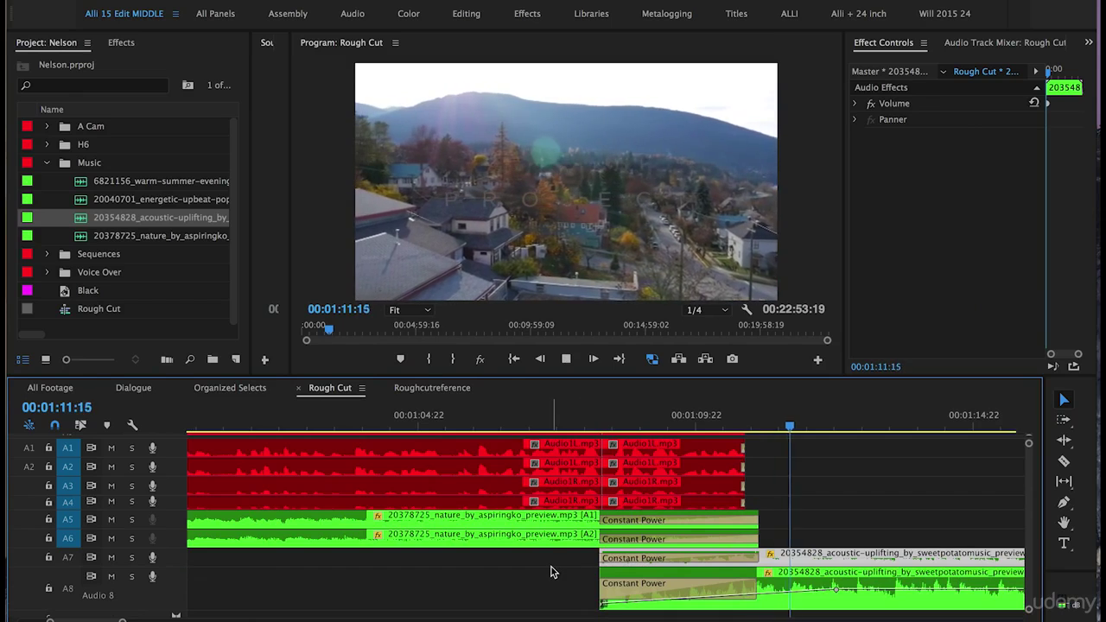
{"action": "key", "text": "equal"}
{"action": "key", "text": "equal"}
{"action": "key", "text": "minus"}
{"action": "key", "text": "minus"}
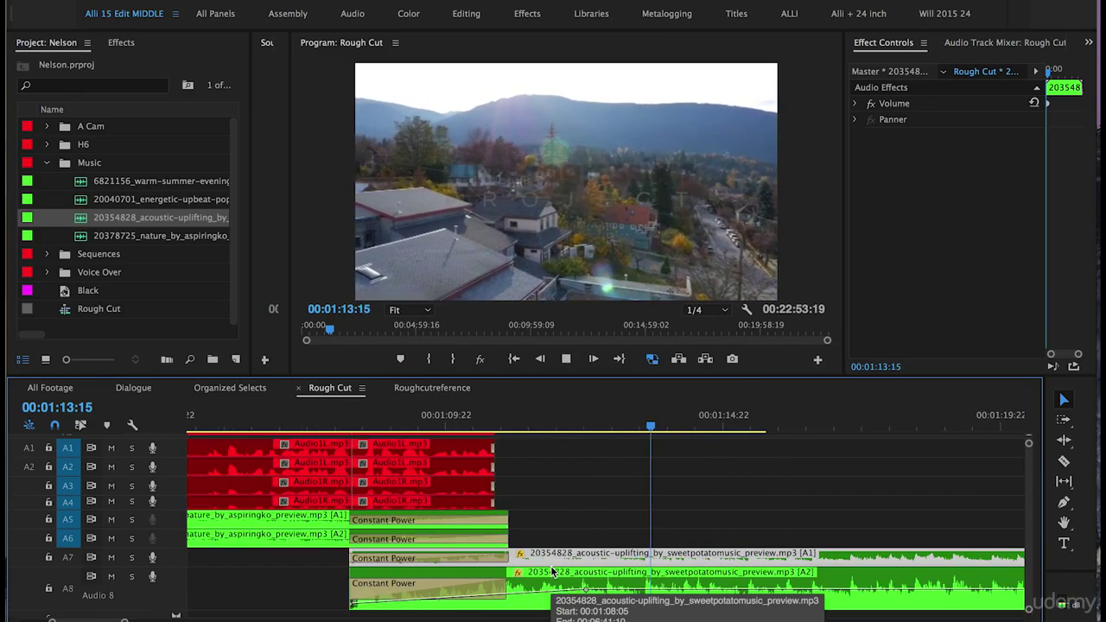
{"action": "key", "text": "minus"}
{"action": "key", "text": "minus"}
{"action": "key", "text": "space"}
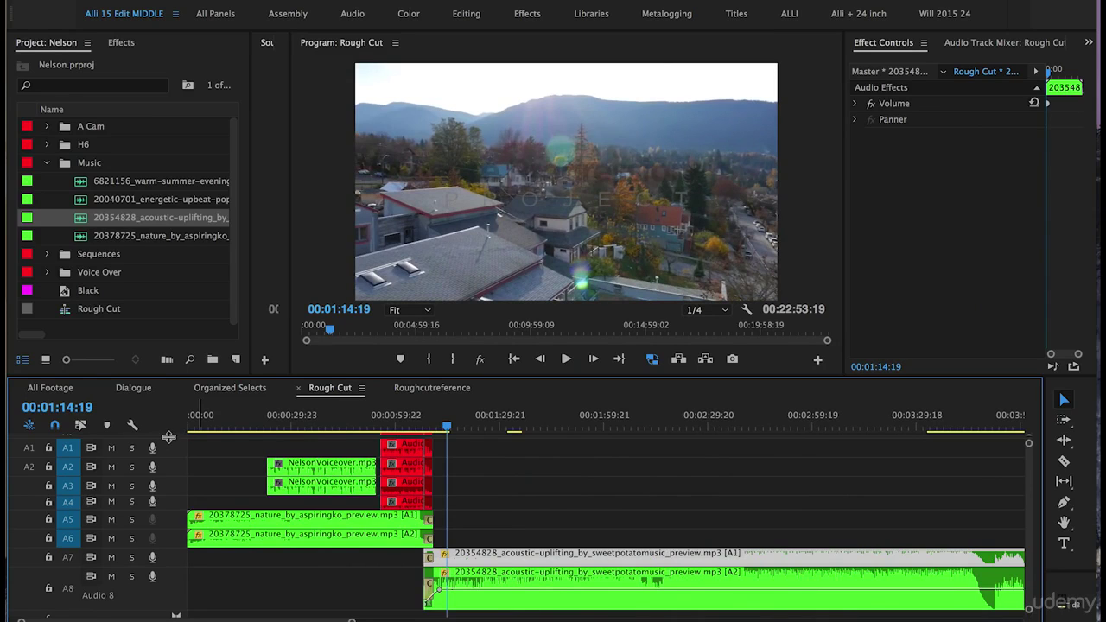
- Collapse track A8 and lock the music tracks A5 to A8
{"action": "left_click_drag", "start_coordinate": [139, 607], "coordinate": [141, 577]}
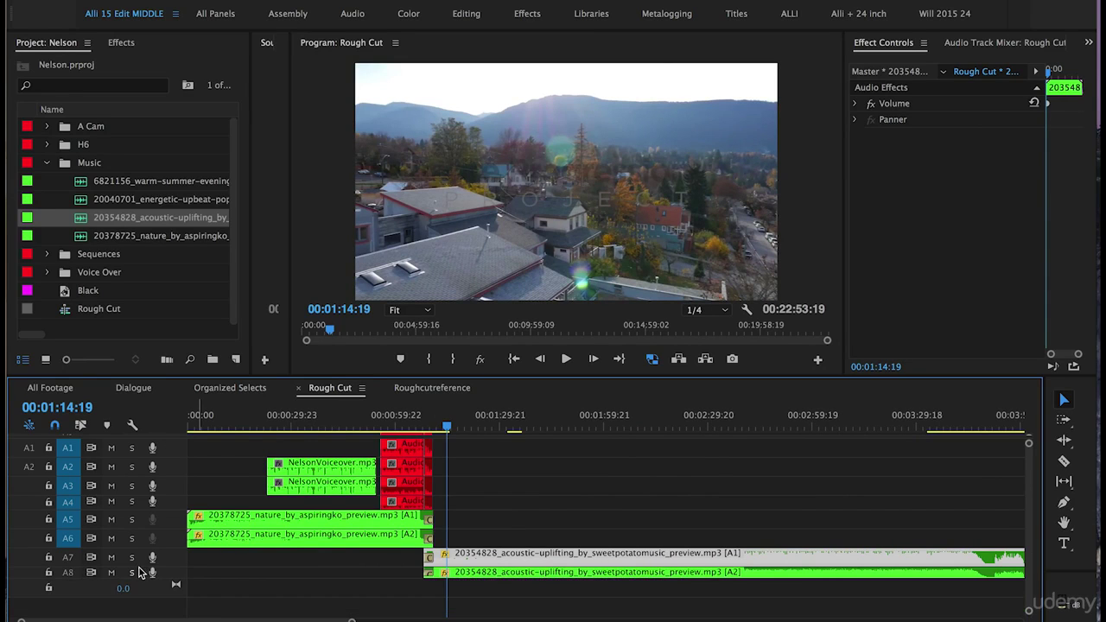
{"action": "scroll", "coordinate": [172, 462], "scroll_direction": "up", "scroll_amount": 2}
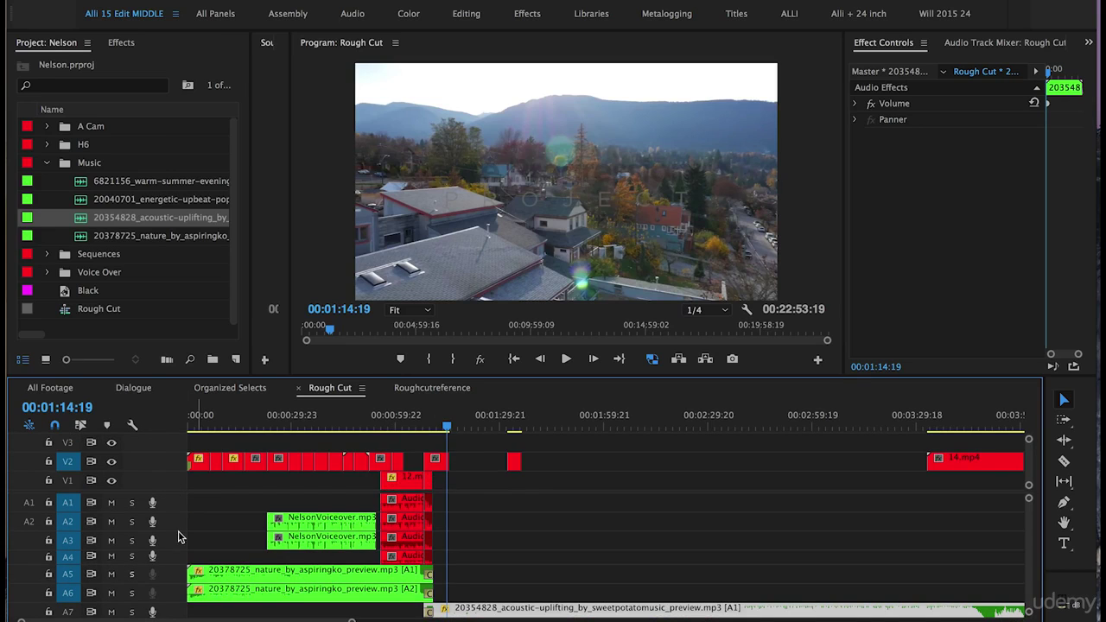
{"action": "scroll", "coordinate": [173, 489], "scroll_direction": "down", "scroll_amount": 1}
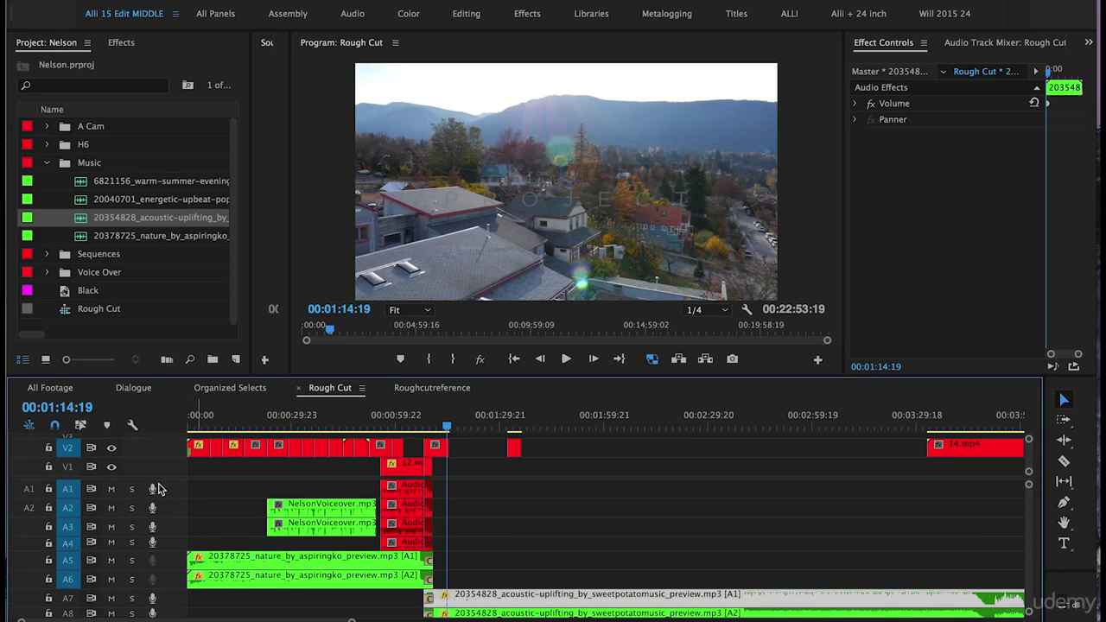
{"action": "left_click", "coordinate": [49, 598]}
{"action": "left_click", "coordinate": [50, 613]}
{"action": "left_click", "coordinate": [49, 579]}
{"action": "left_click", "coordinate": [50, 560]}
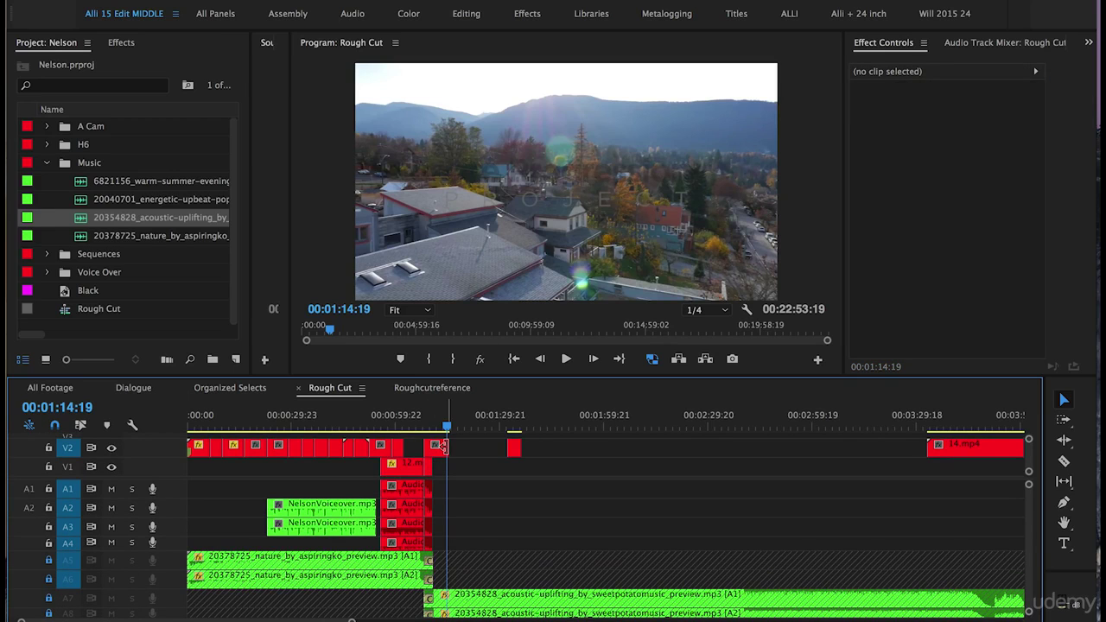
{"action": "key", "text": "minus"}
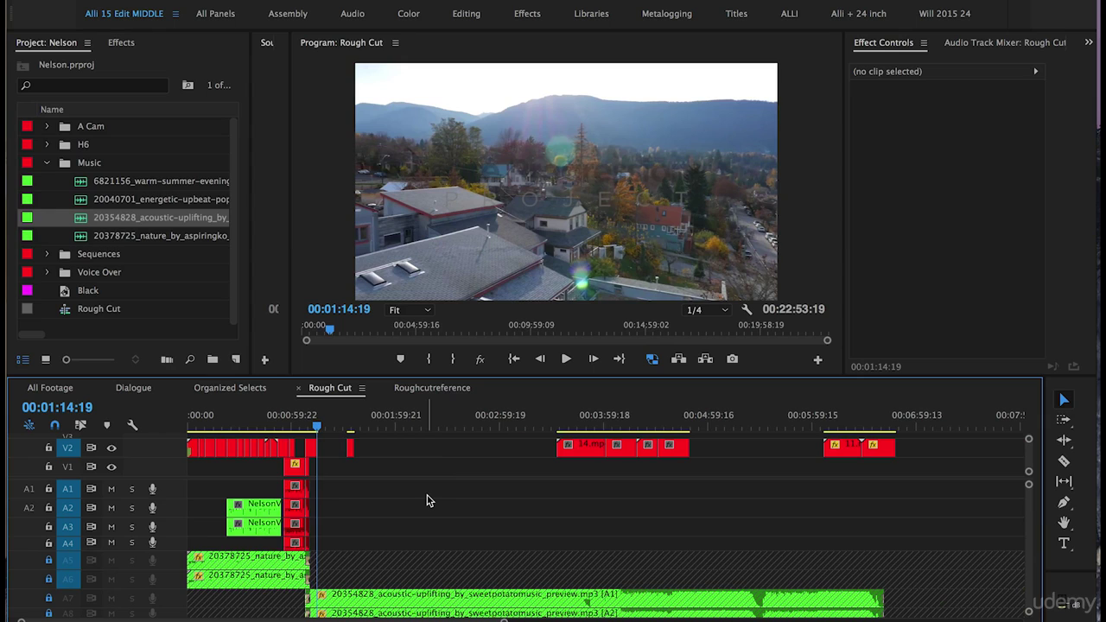